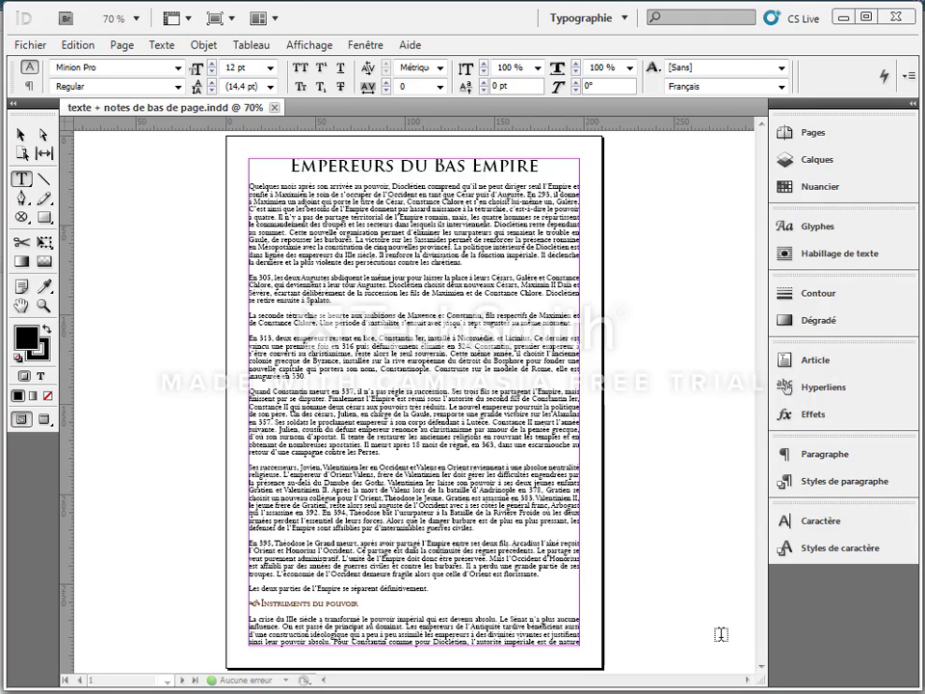
Examine the Word import options for the document "Empereurs du Bas Empire version 2007" without importing it.
{"action": "left_click", "coordinate": [29, 45]}
{"action": "left_click", "coordinate": [93, 328]}
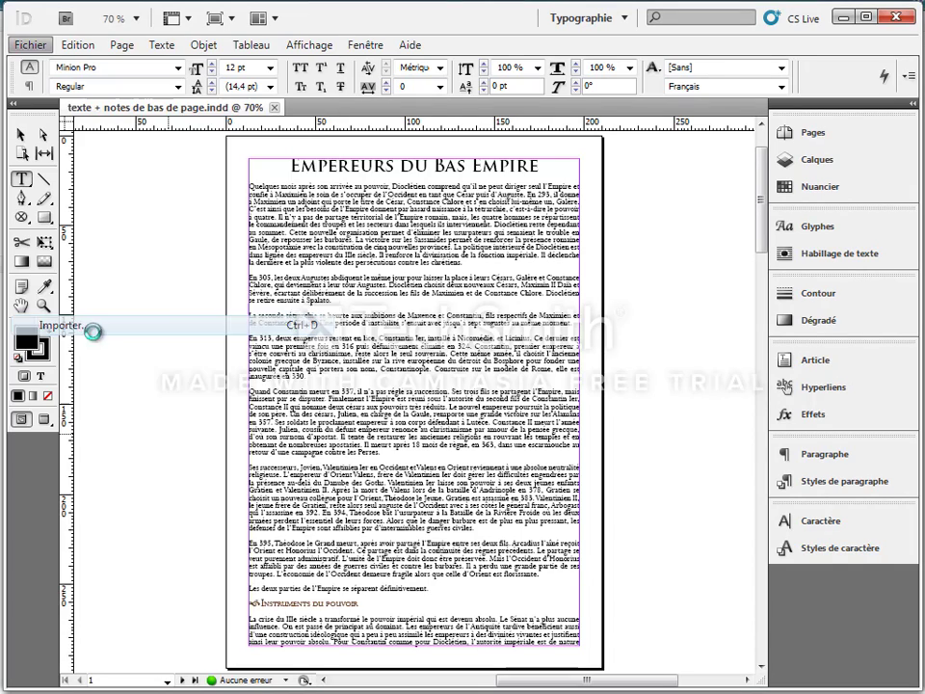
{"action": "left_click", "coordinate": [528, 205]}
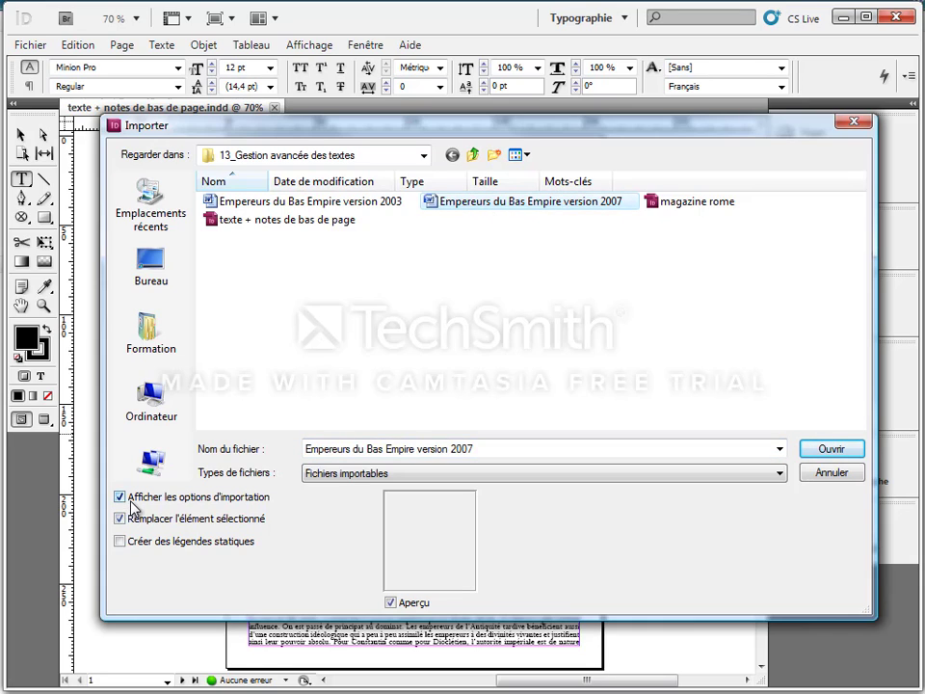
{"action": "left_click", "coordinate": [810, 454]}
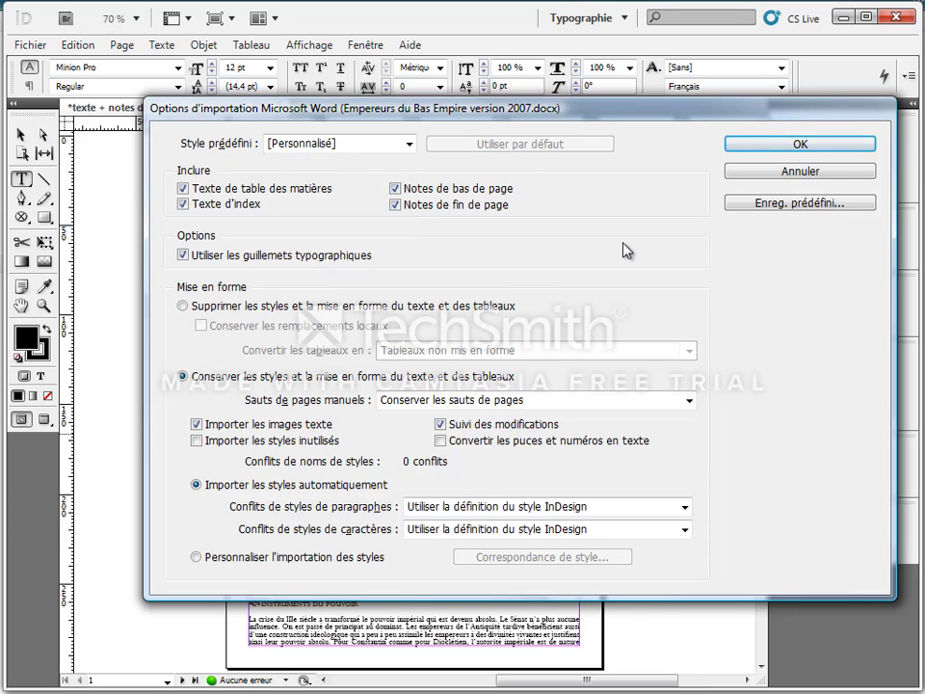
{"action": "left_click", "coordinate": [803, 173]}
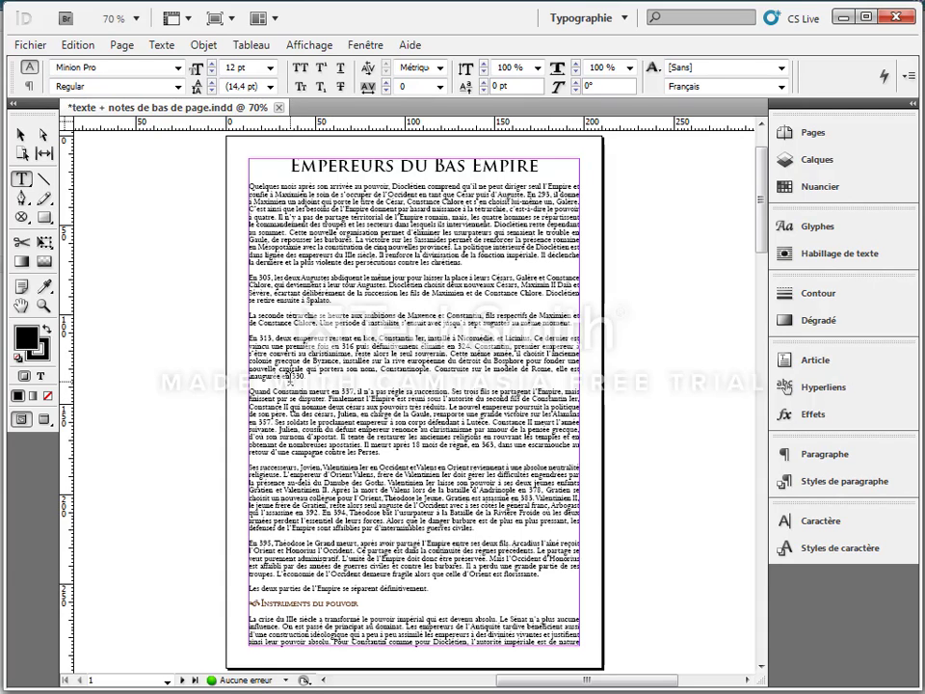
Insert a footnote after "Constantin" in the paragraph beginning "Quand Constantin meurt en 337", with the text "ceci est une note".
{"action": "left_click", "coordinate": [285, 392]}
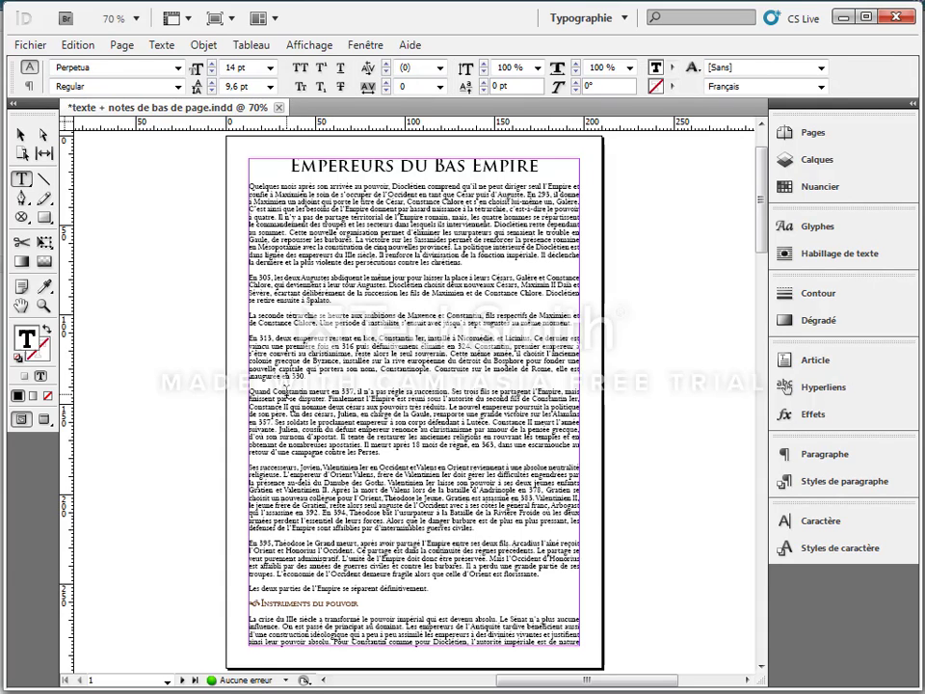
{"action": "double_click", "coordinate": [289, 390]}
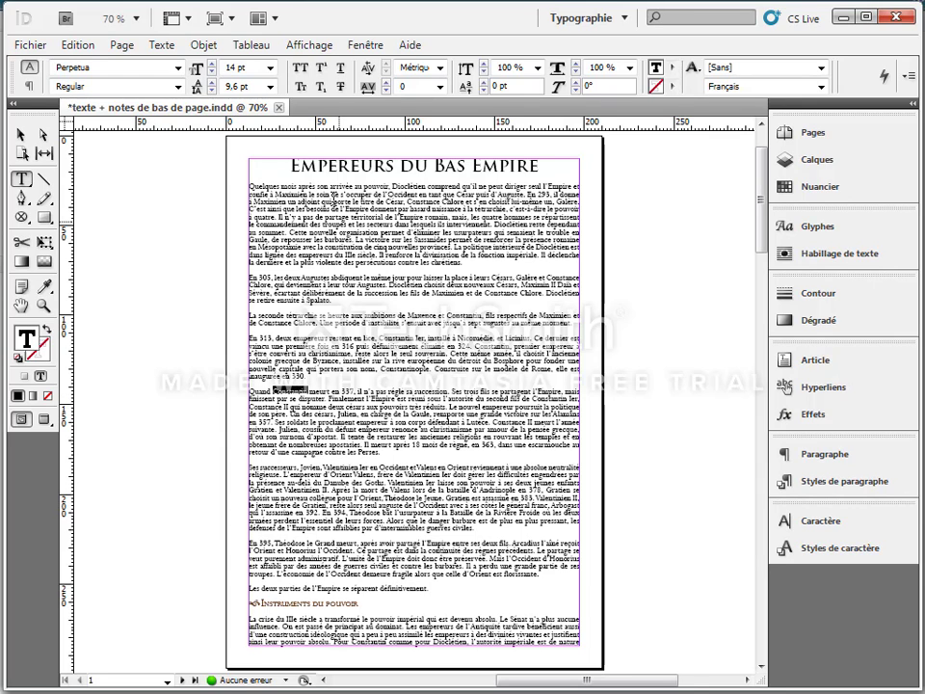
{"action": "left_click", "coordinate": [164, 50]}
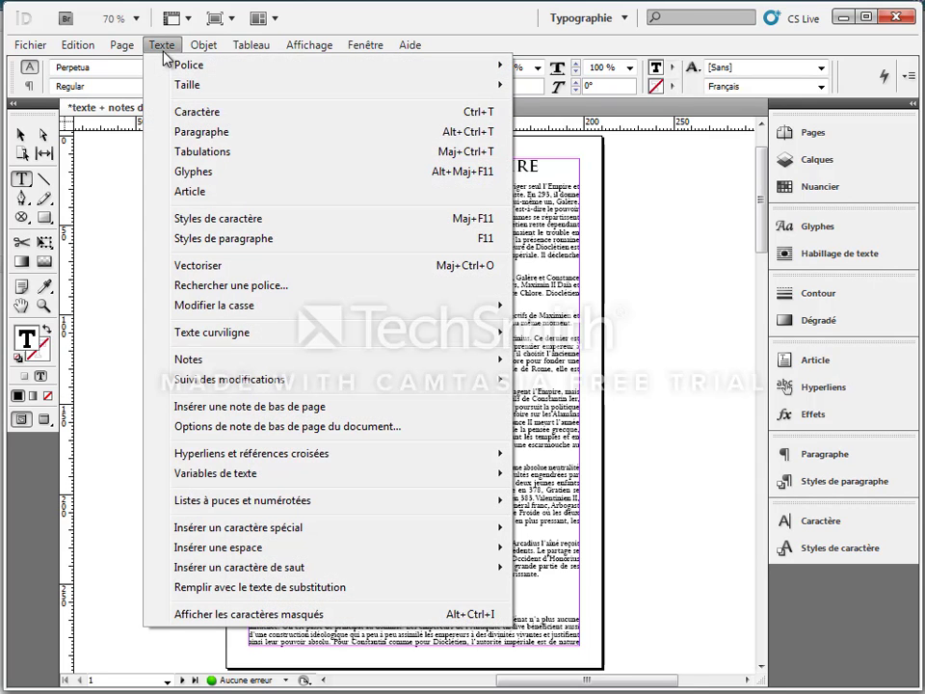
{"action": "left_click", "coordinate": [224, 406]}
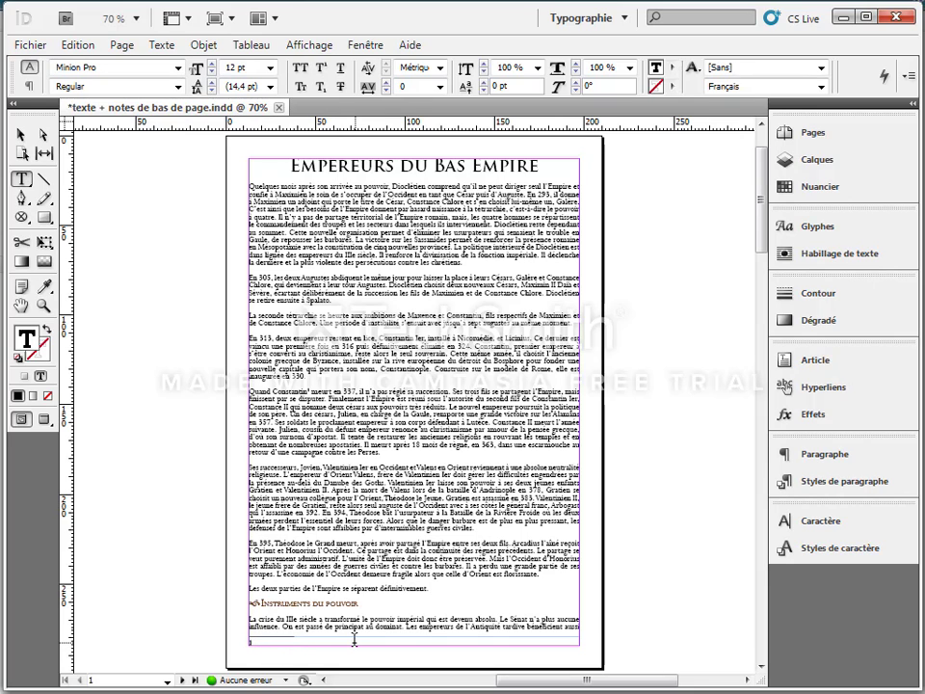
{"action": "key", "text": "ctrl+2"}
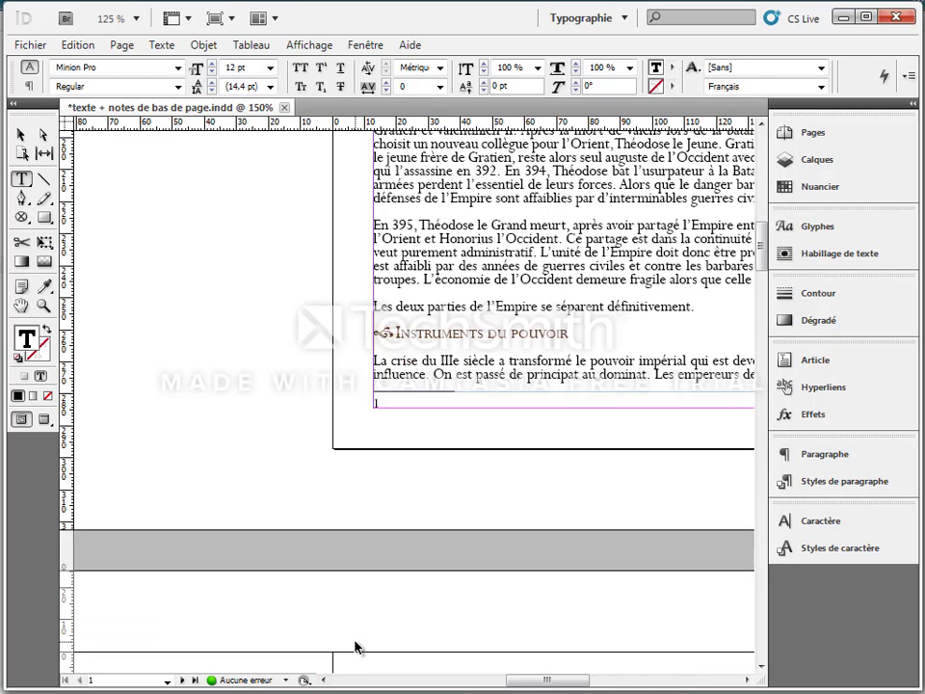
{"action": "type", "text": "ceci "}
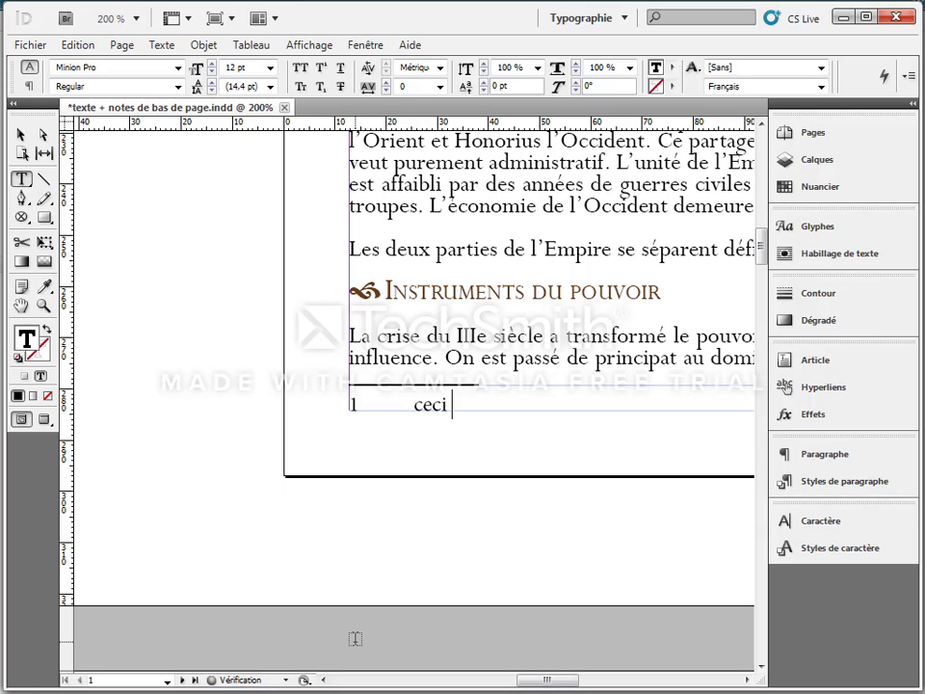
{"action": "type", "text": "est une note"}
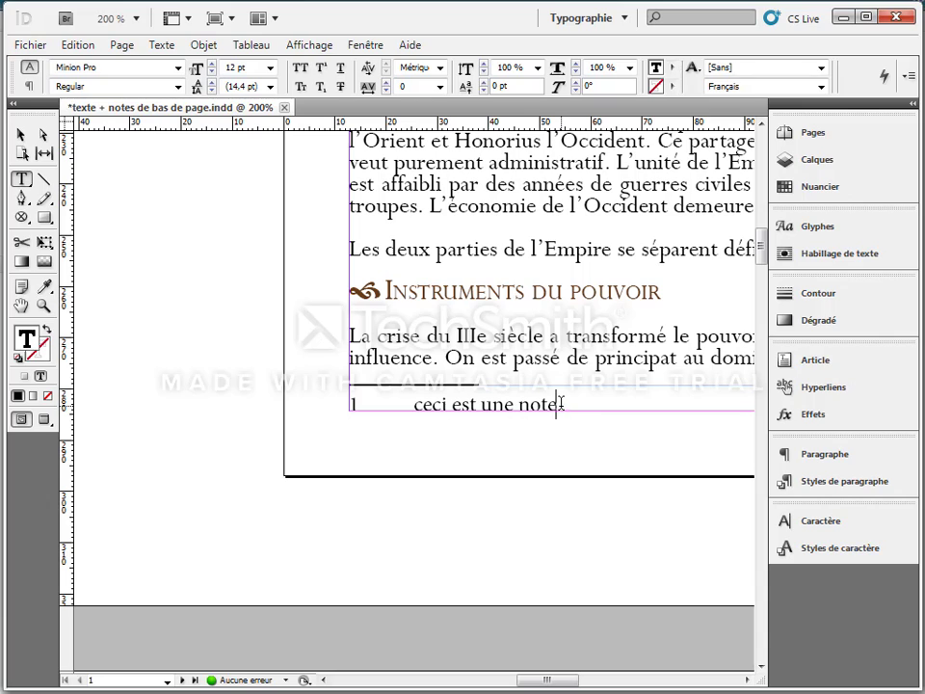
Format the whole footnote line in the red swatch C=15 M=100 J=100 and the Italic font style.
{"action": "left_click_drag", "start_coordinate": [559, 404], "coordinate": [331, 399]}
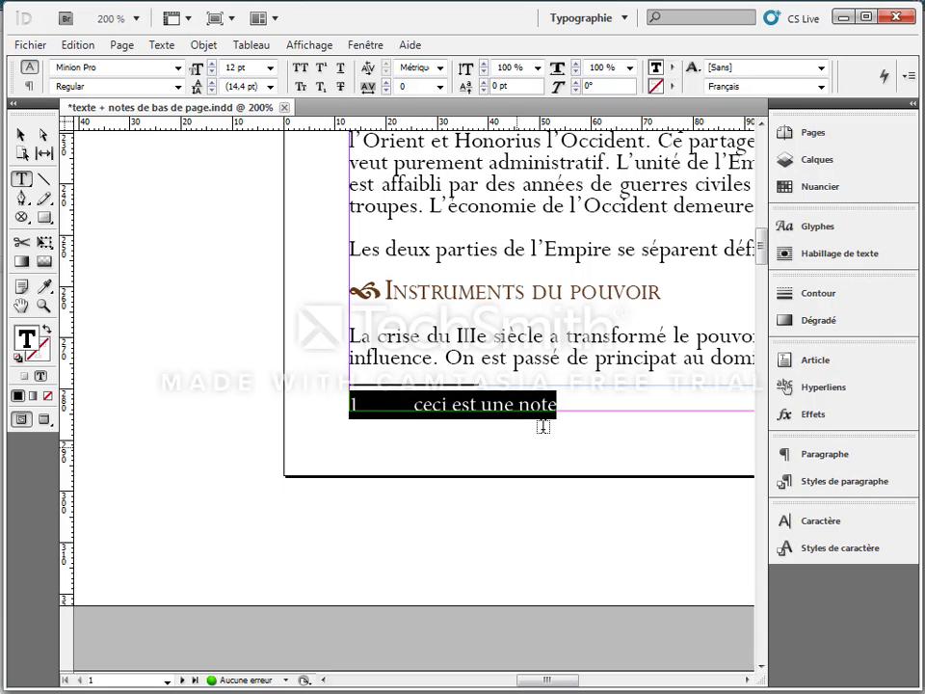
{"action": "left_click", "coordinate": [792, 188]}
{"action": "left_click", "coordinate": [665, 292]}
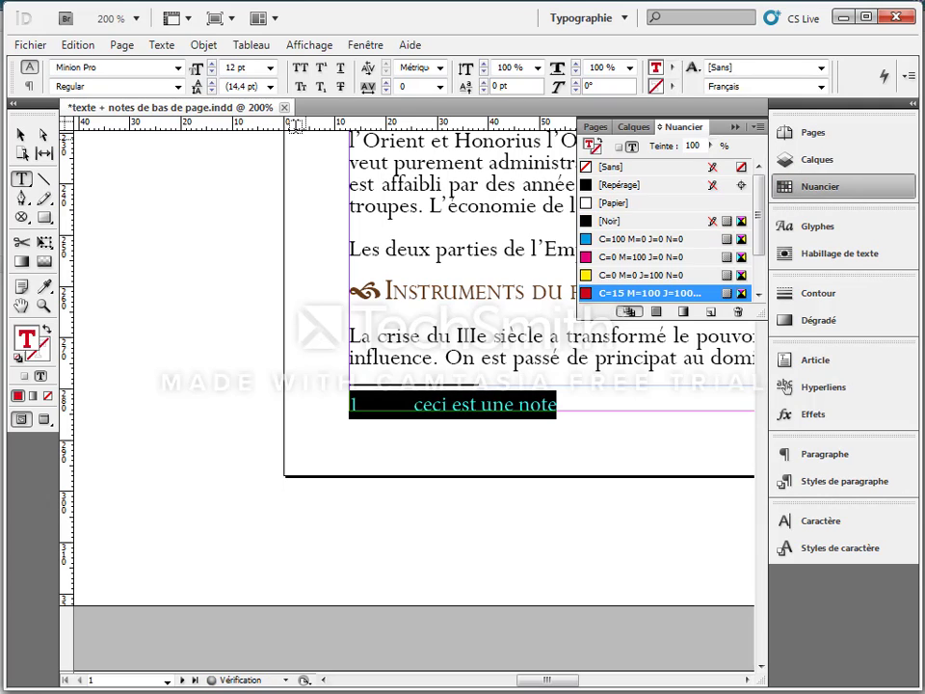
{"action": "left_click", "coordinate": [177, 87]}
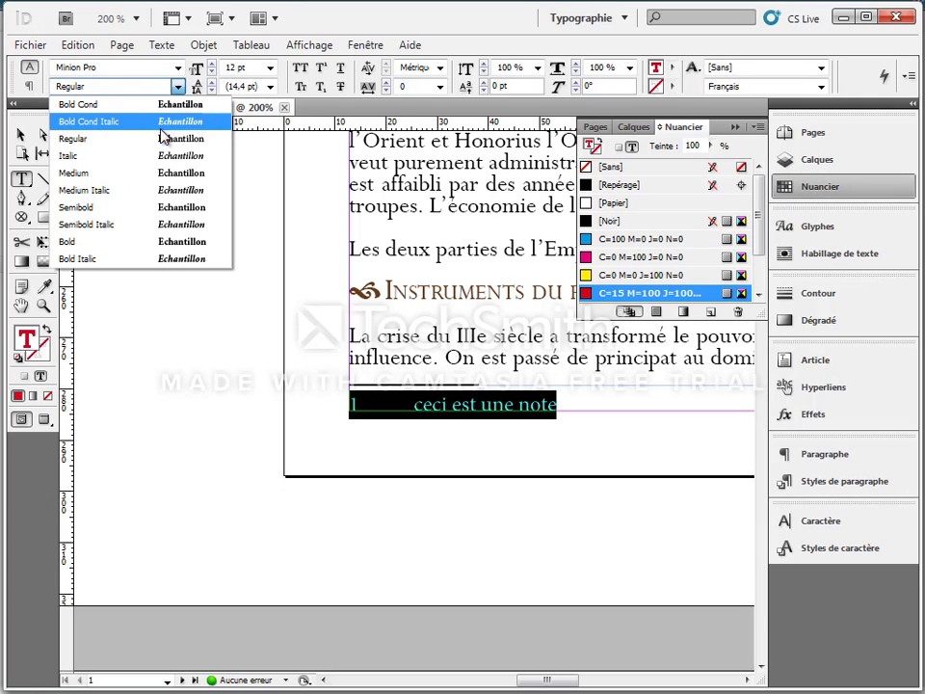
{"action": "left_click", "coordinate": [164, 155]}
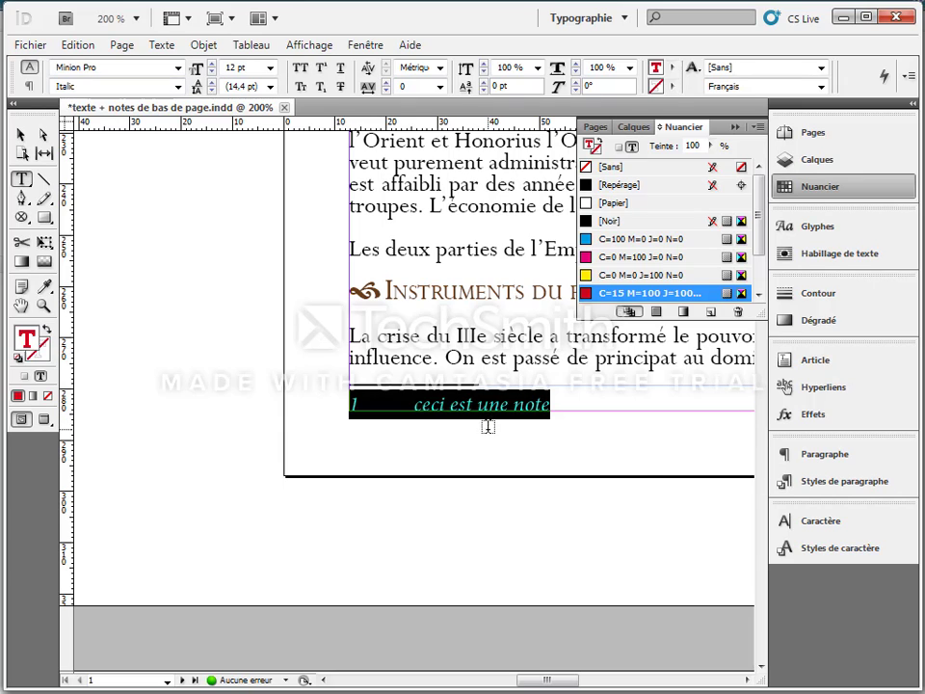
Create a paragraph style named "note" from the formatted footnote and apply it to that footnote.
{"action": "left_click", "coordinate": [845, 481]}
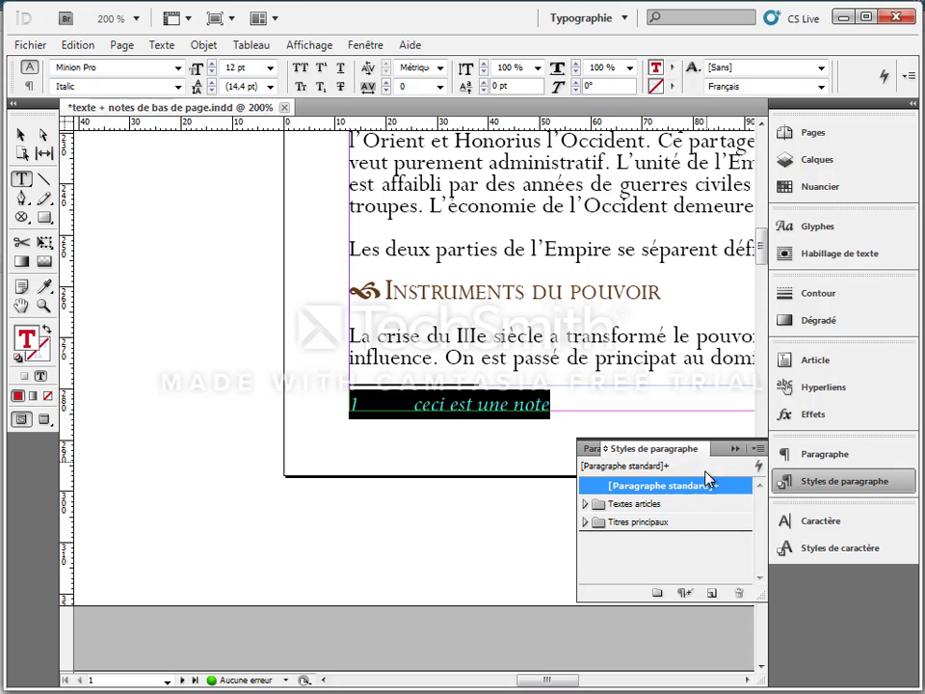
{"action": "left_click", "coordinate": [712, 593], "text": "alt"}
{"action": "type", "text": "note"}
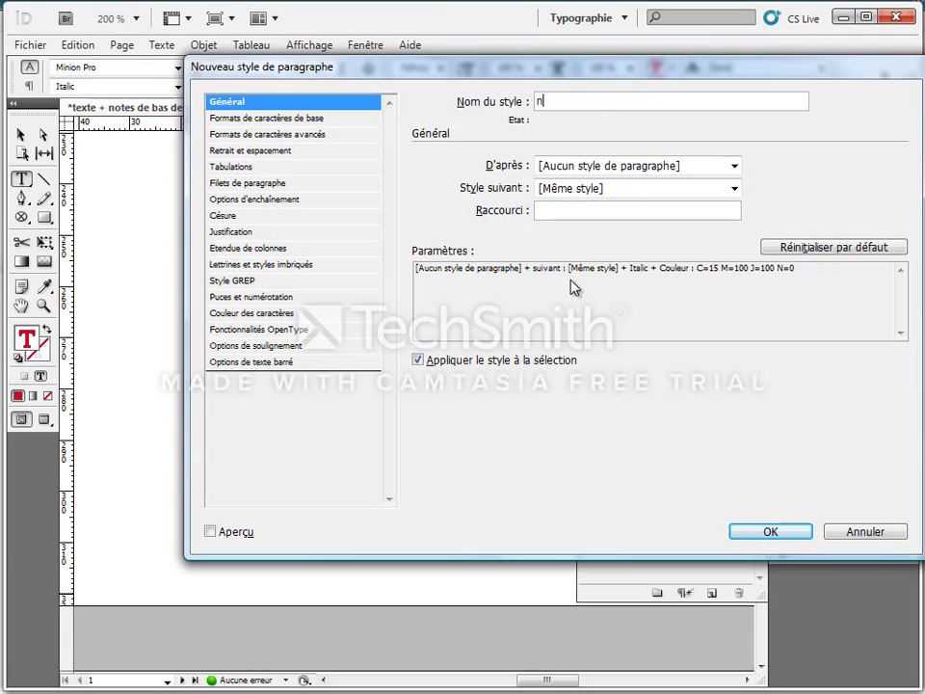
{"action": "left_click", "coordinate": [766, 532]}
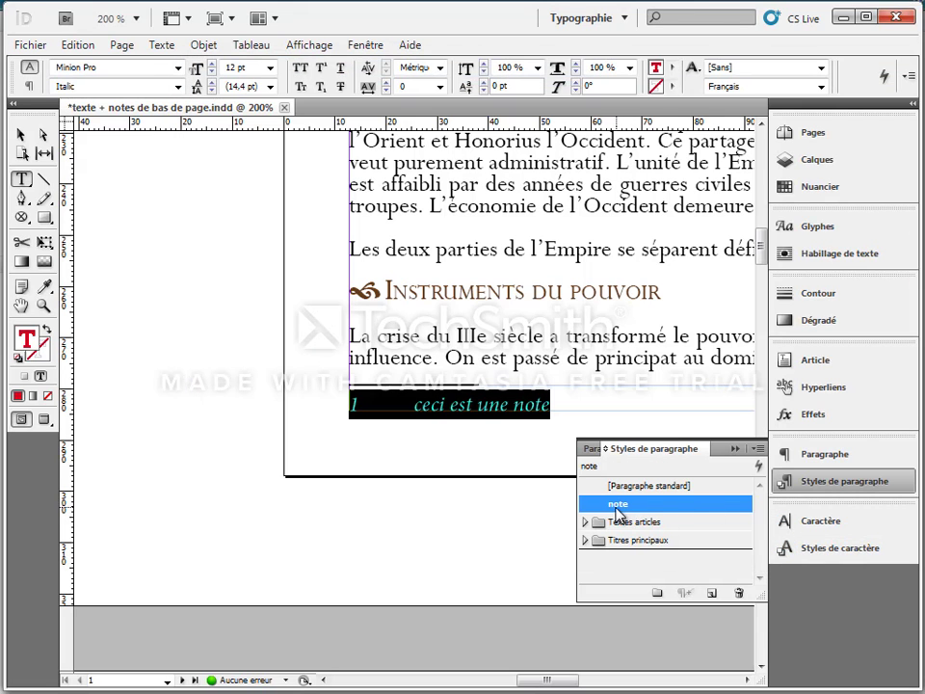
{"action": "left_click", "coordinate": [619, 508]}
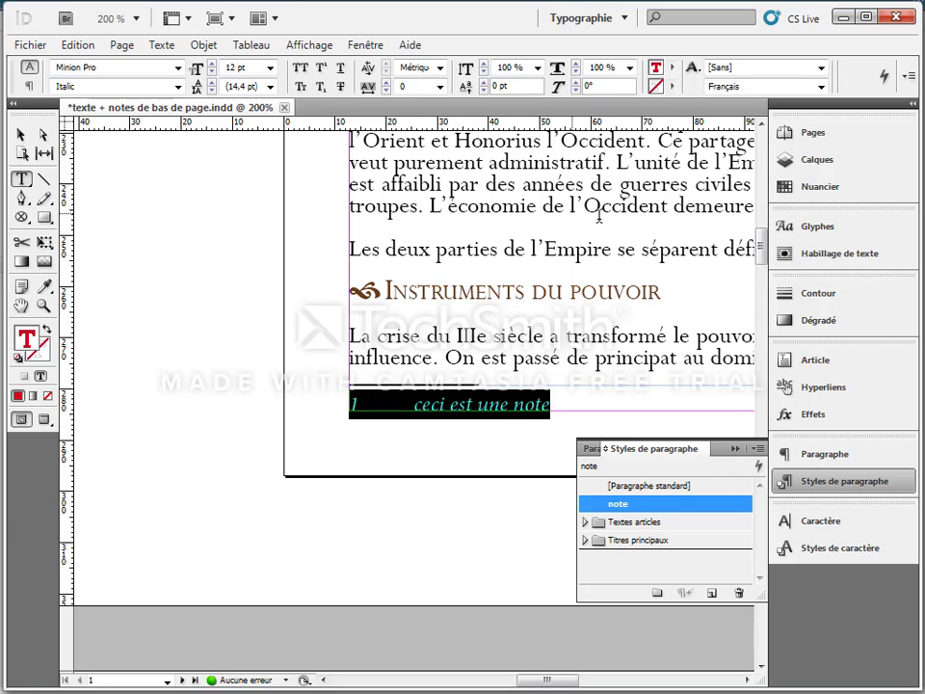
Check the footnote reference after "Constantin" and select the words "Théodose le Grand" in the paragraph beginning "En 395".
{"action": "left_click_drag", "start_coordinate": [762, 250], "coordinate": [765, 204]}
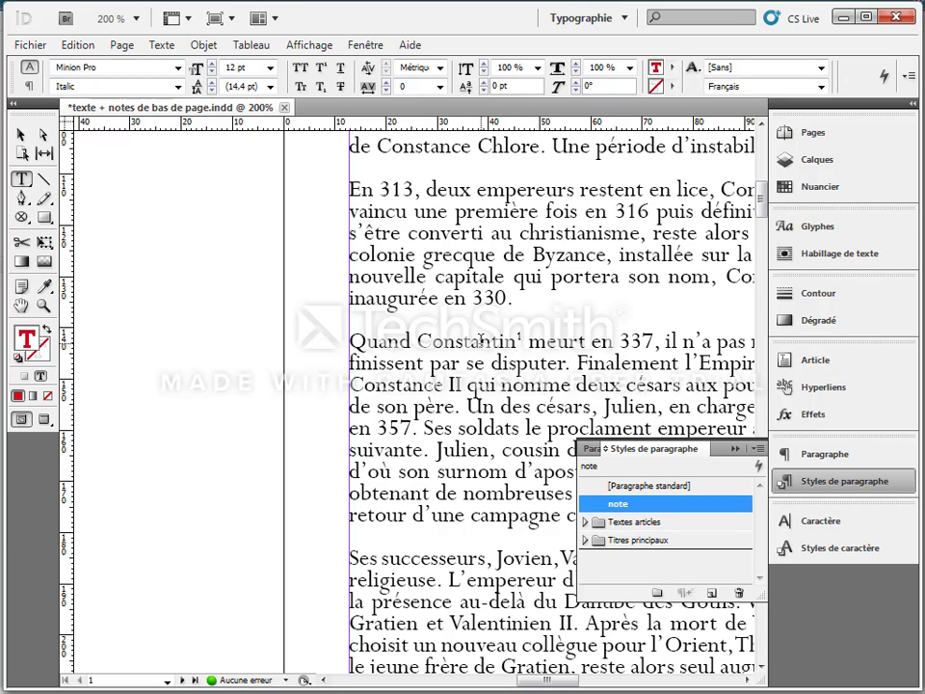
{"action": "left_click_drag", "start_coordinate": [761, 198], "coordinate": [760, 241]}
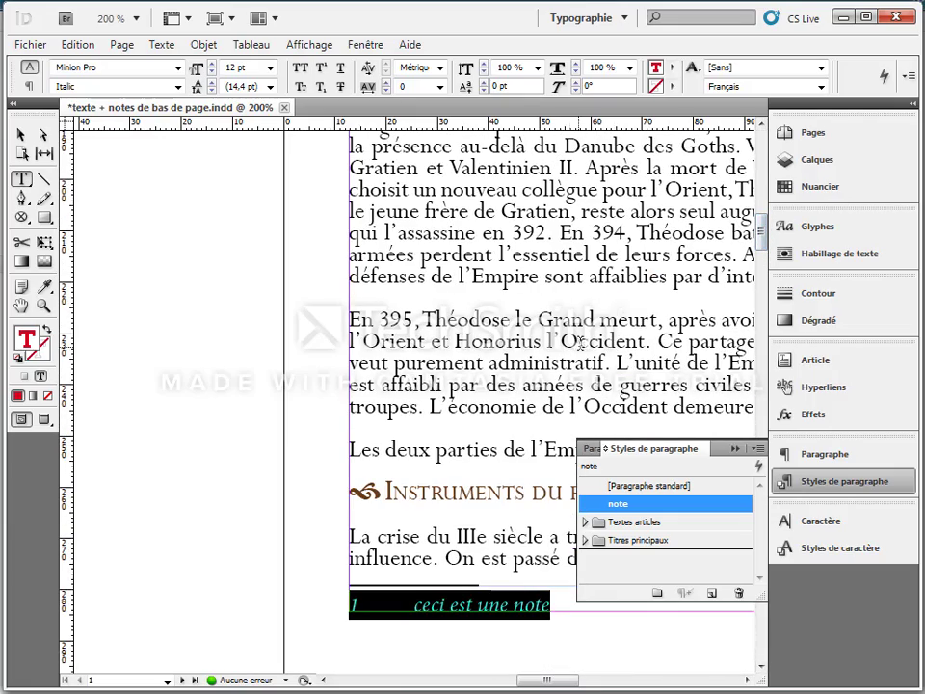
{"action": "left_click_drag", "start_coordinate": [593, 316], "coordinate": [424, 308]}
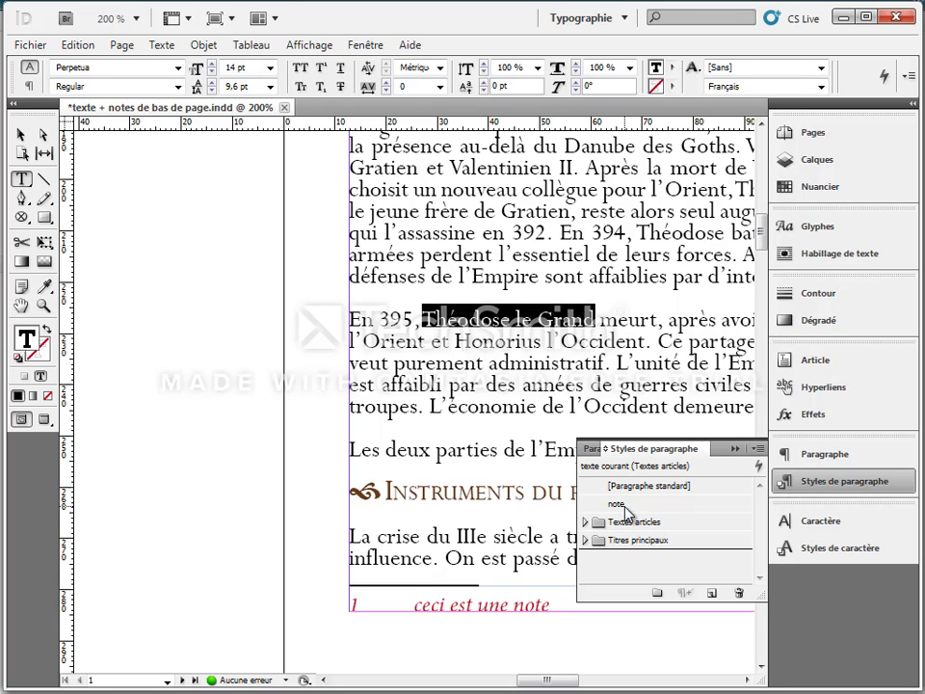
Open the document footnote options and review the numbering styles, keeping 1, 2, 3, 4...
{"action": "left_click", "coordinate": [161, 45]}
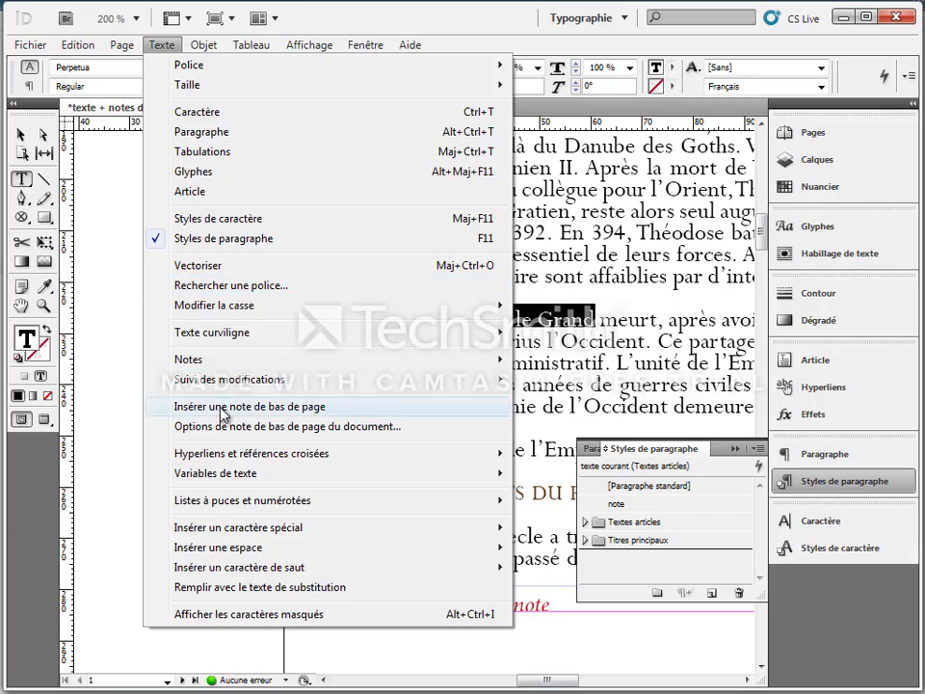
{"action": "left_click", "coordinate": [249, 426]}
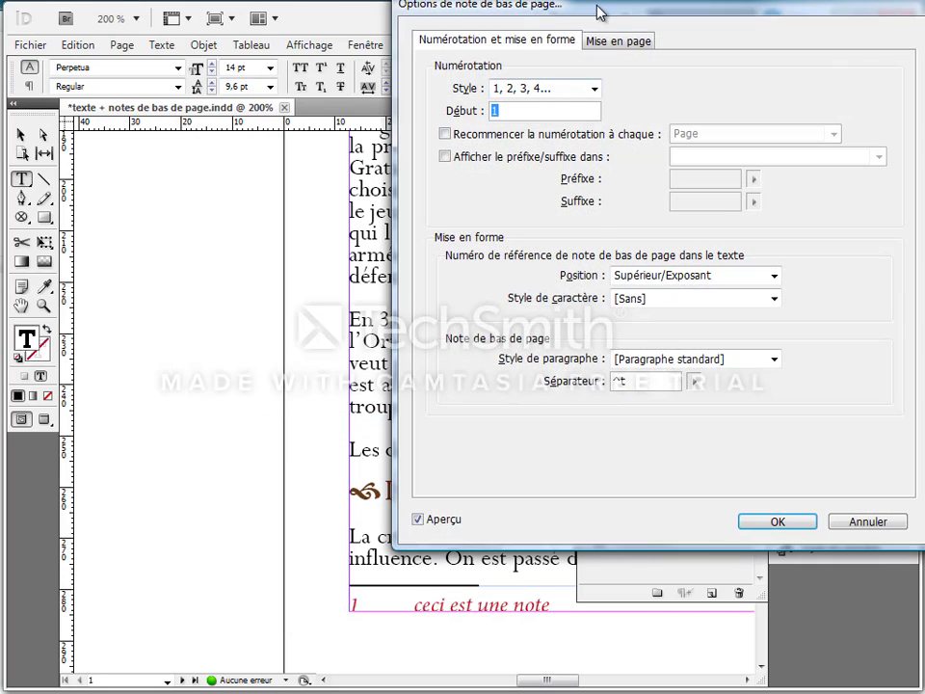
{"action": "left_click_drag", "start_coordinate": [597, 12], "coordinate": [398, 96]}
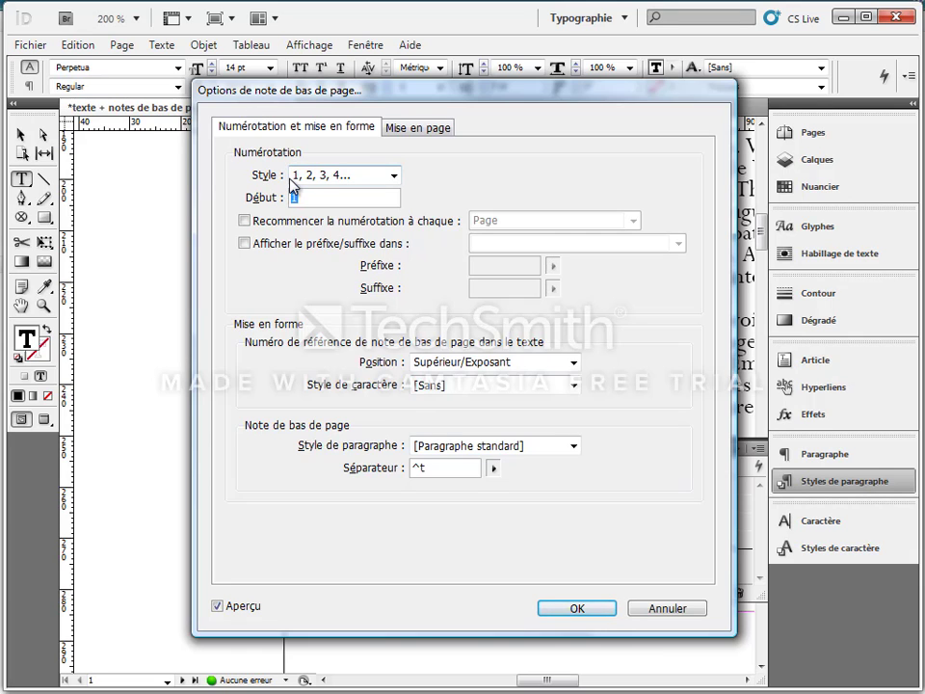
{"action": "left_click_drag", "start_coordinate": [342, 89], "coordinate": [485, 58]}
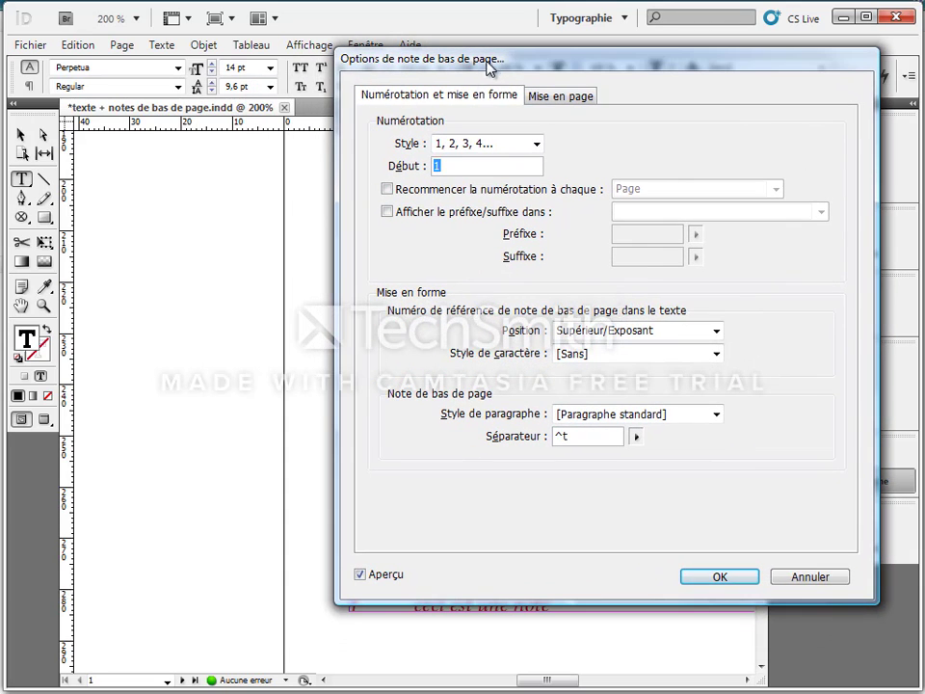
{"action": "left_click", "coordinate": [536, 145]}
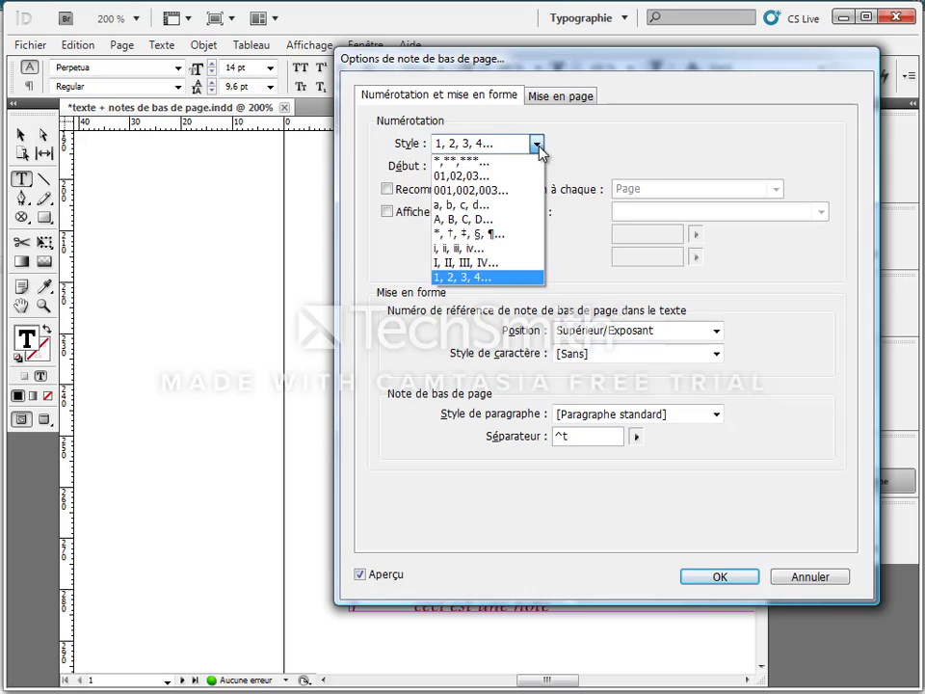
{"action": "left_click", "coordinate": [536, 145]}
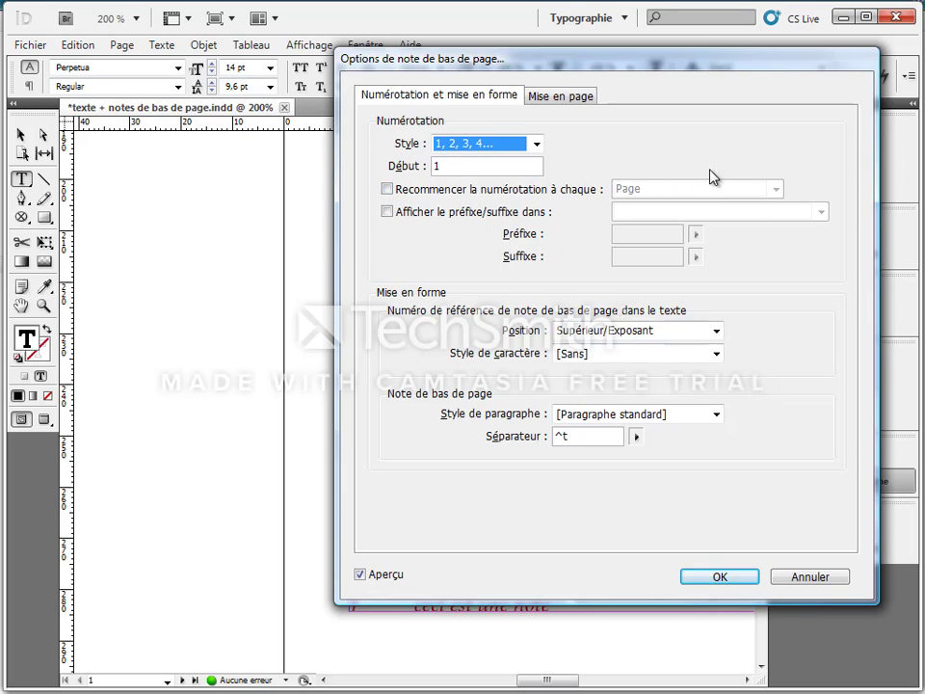
Enable the footnote prefix/suffix display, apply it to "Note de bas de page", and set the prefix to "Note".
{"action": "left_click", "coordinate": [386, 212]}
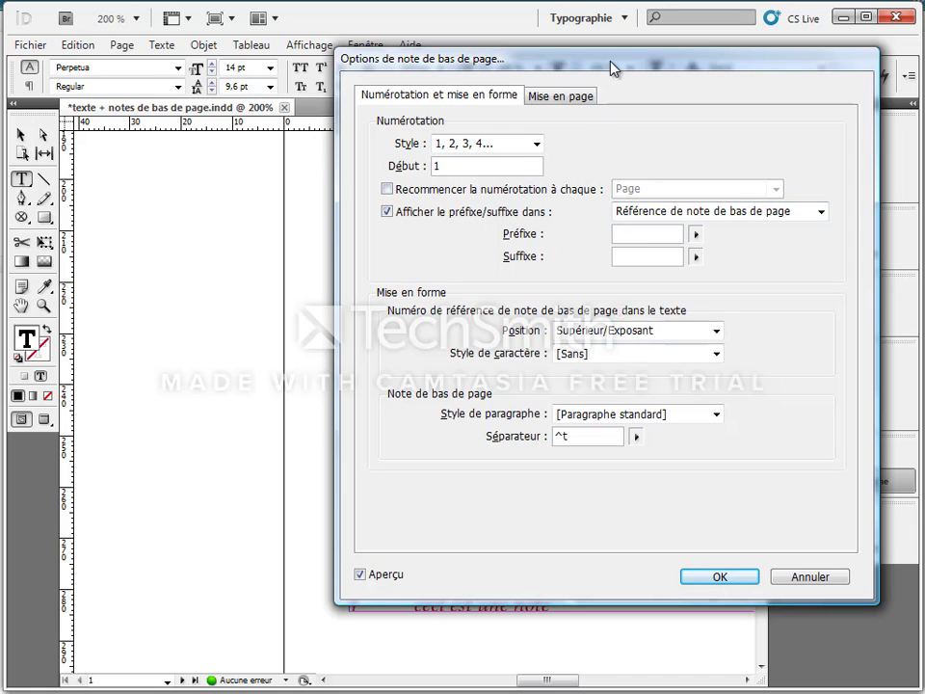
{"action": "left_click_drag", "start_coordinate": [613, 64], "coordinate": [533, 265]}
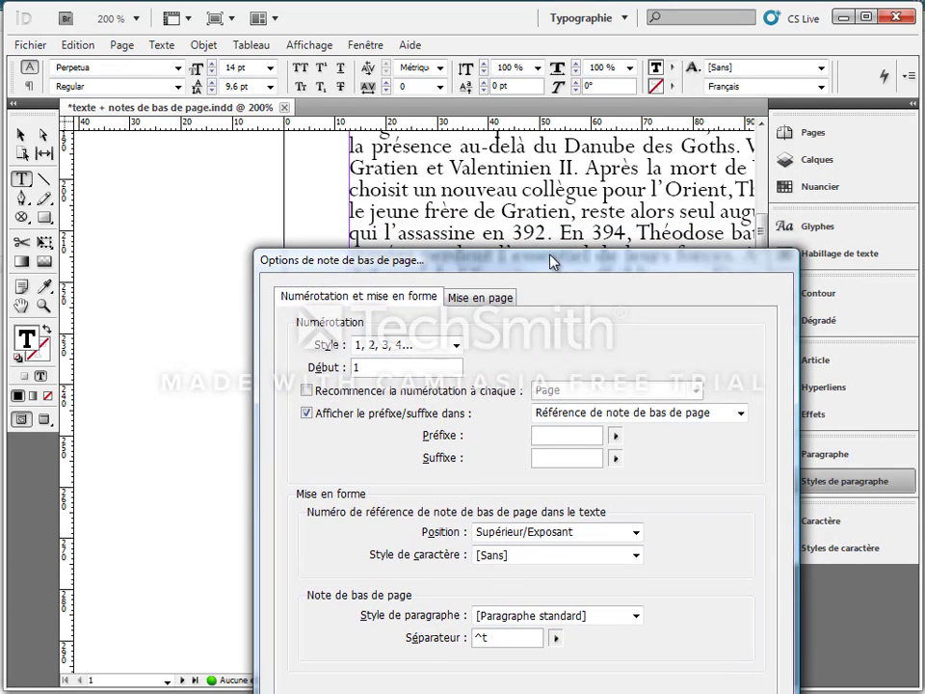
{"action": "left_click_drag", "start_coordinate": [553, 258], "coordinate": [558, 114]}
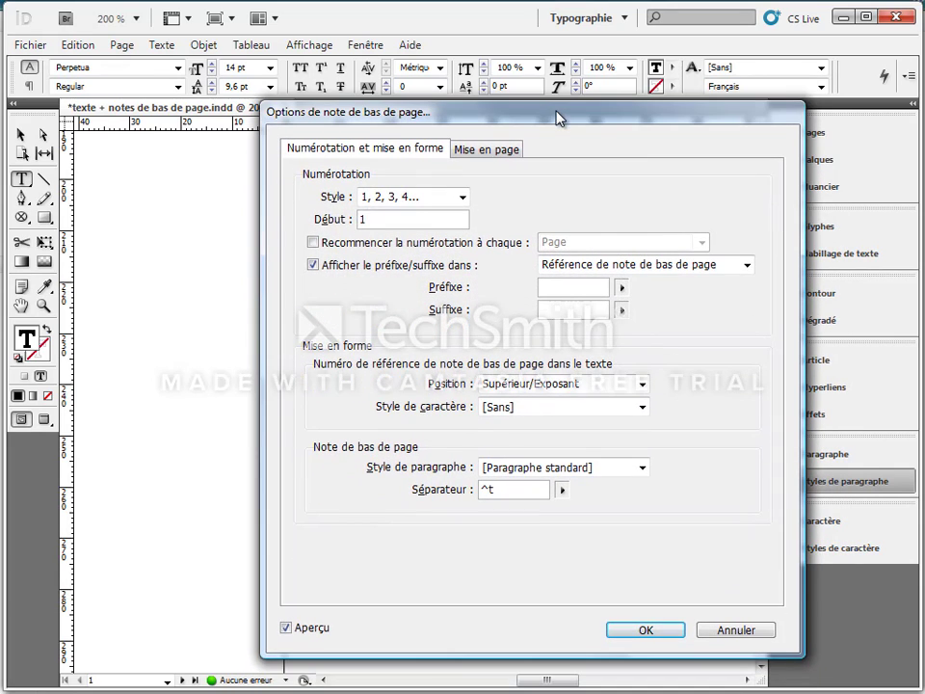
{"action": "left_click", "coordinate": [746, 265]}
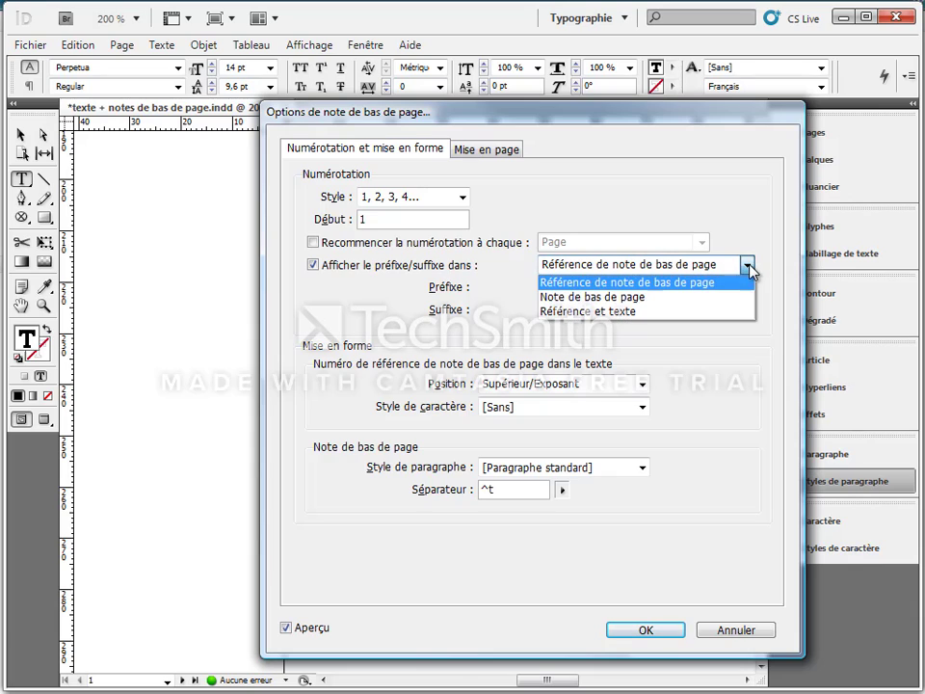
{"action": "left_click", "coordinate": [572, 299]}
{"action": "left_click", "coordinate": [566, 292]}
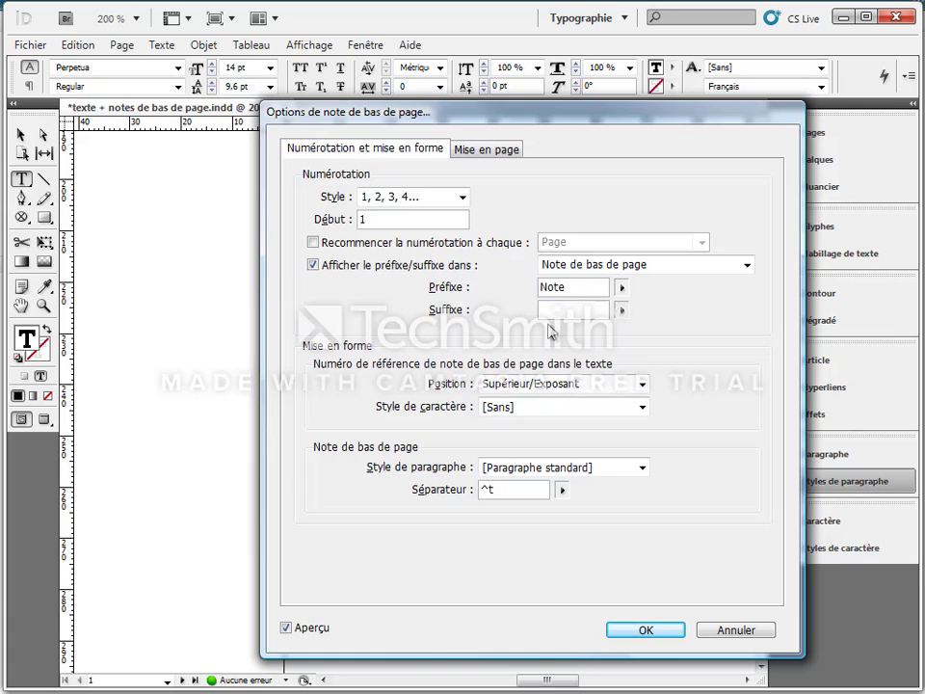
Set the footnote number's suffix to a period, keeping the footnote preview in sight.
{"action": "left_click_drag", "start_coordinate": [455, 117], "coordinate": [579, 38]}
{"action": "left_click", "coordinate": [691, 221]}
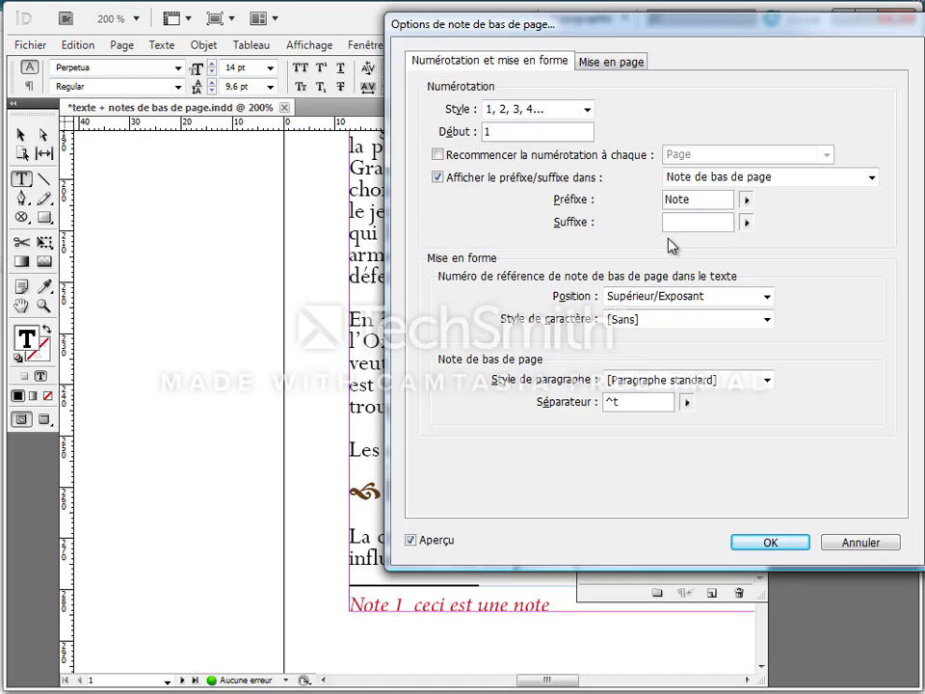
{"action": "type", "text": "."}
{"action": "left_click", "coordinate": [686, 199]}
Create a character style named "numéro note" coloured with the red C=15 M=100 J=100 N=0 swatch for the in-text footnote reference number.
{"action": "left_click", "coordinate": [767, 319]}
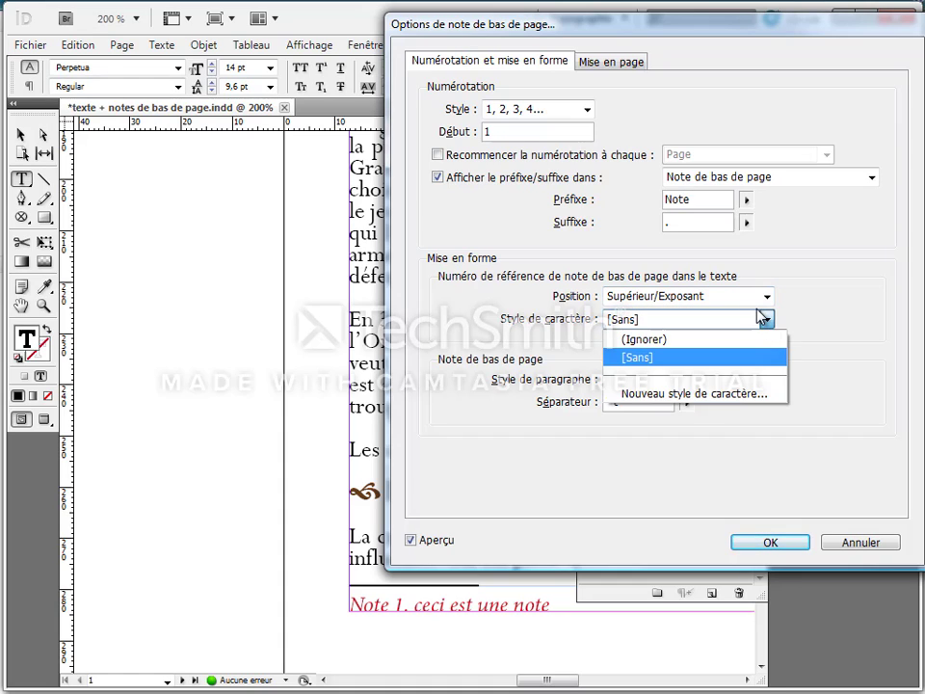
{"action": "left_click", "coordinate": [721, 398]}
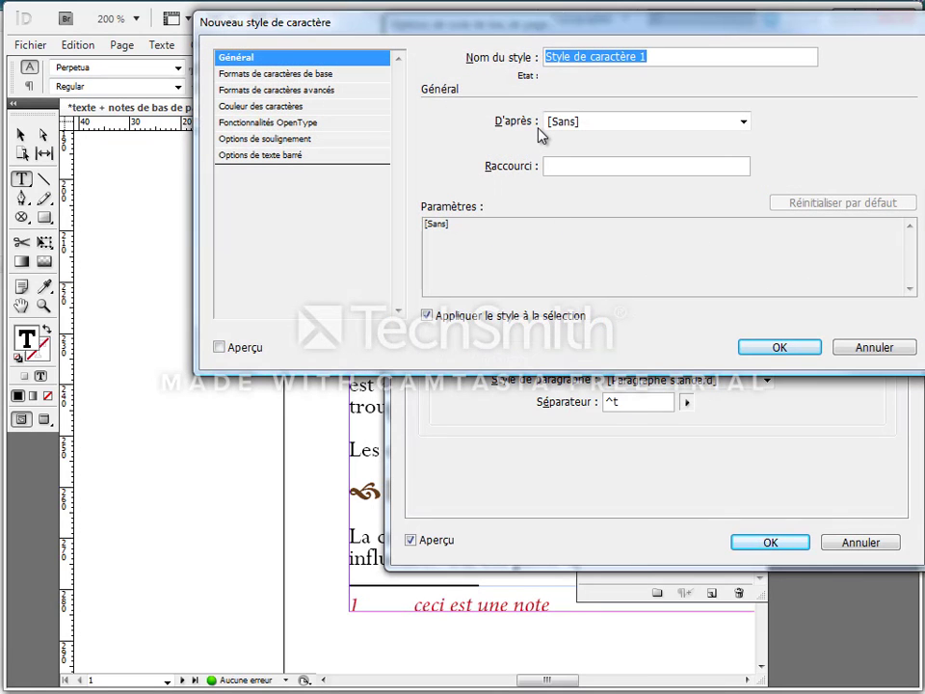
{"action": "type", "text": "numéro note"}
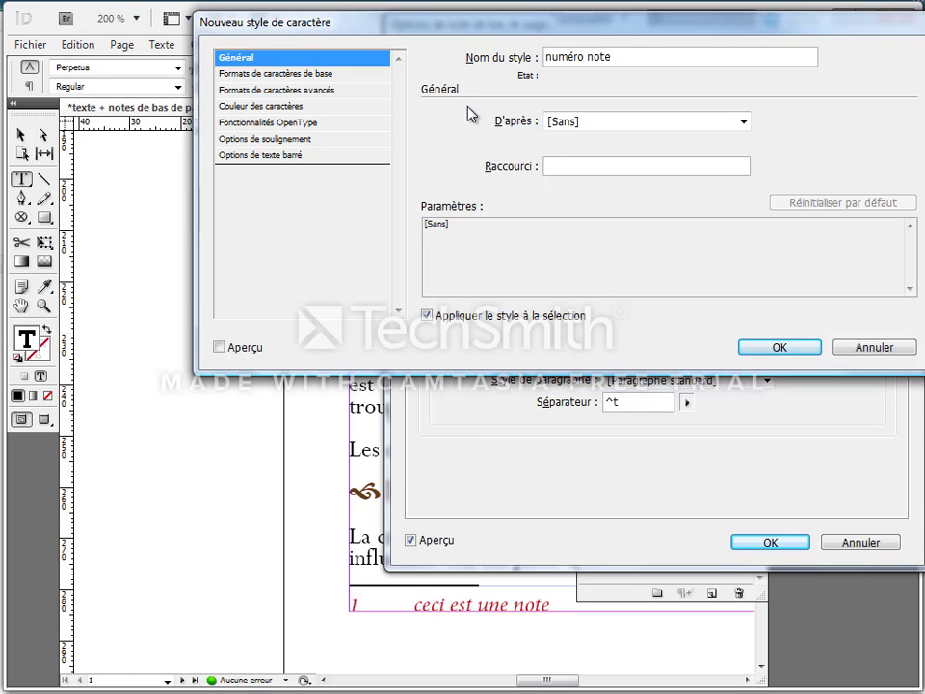
{"action": "left_click", "coordinate": [255, 107]}
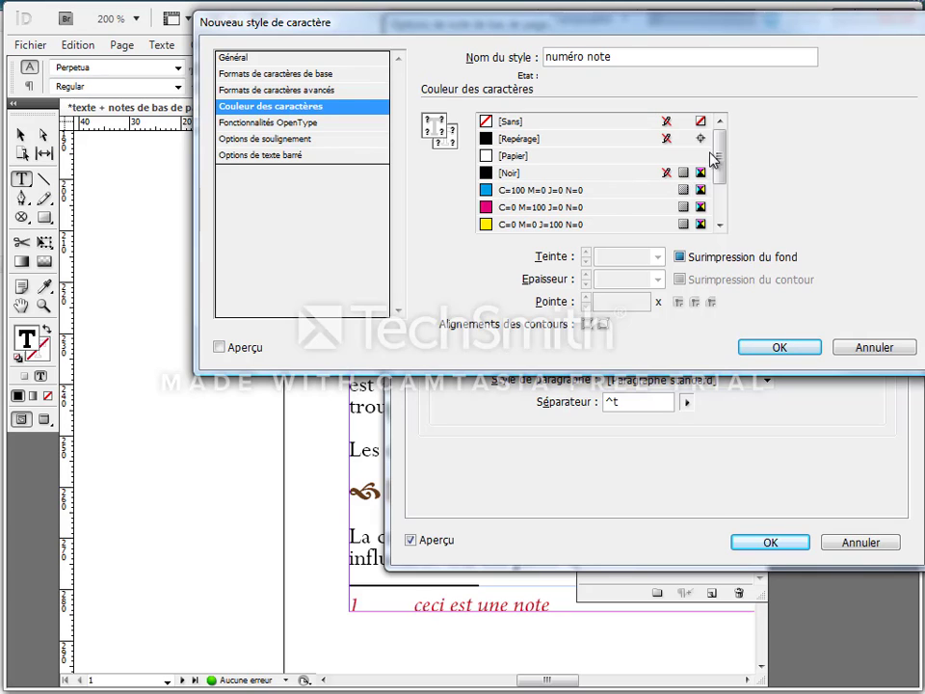
{"action": "left_click_drag", "start_coordinate": [722, 129], "coordinate": [723, 183]}
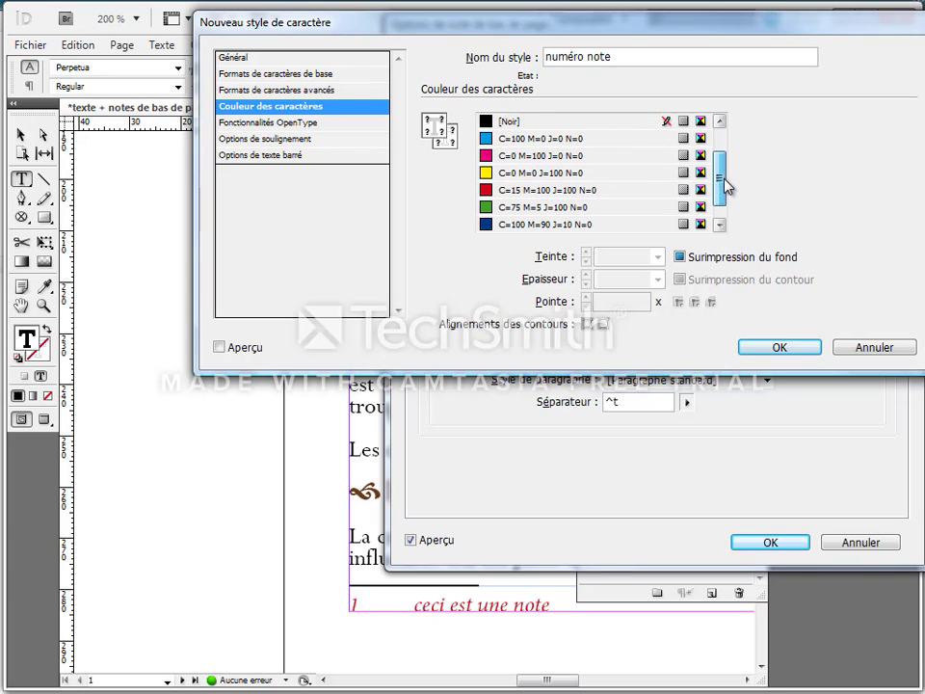
{"action": "left_click", "coordinate": [549, 191]}
{"action": "left_click", "coordinate": [788, 348]}
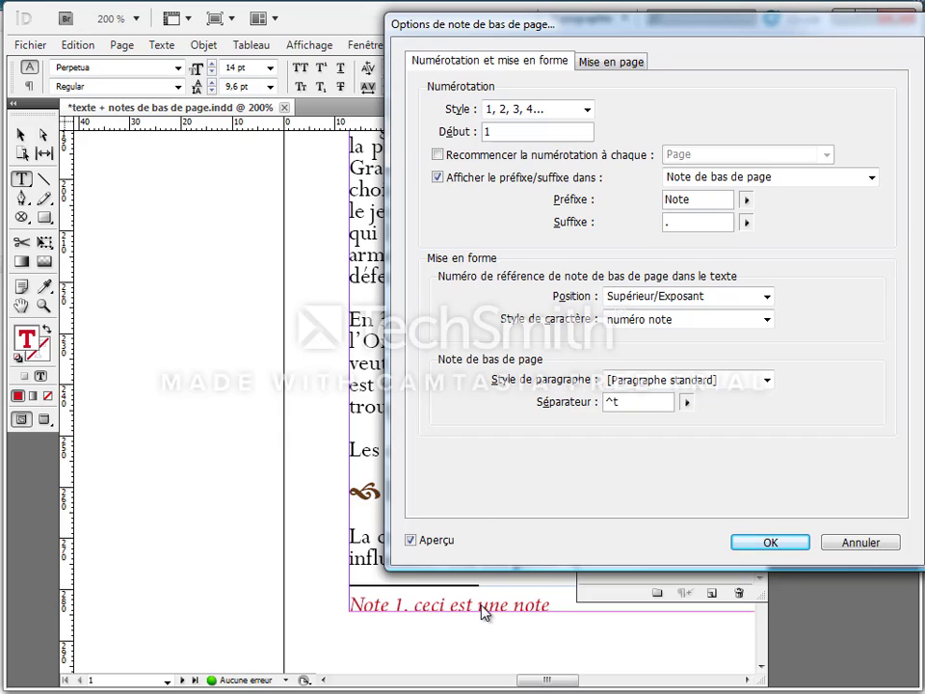
Assign the "note" paragraph style to the footnotes and make the rule above them 2 pt thick in the red C=15 swatch.
{"action": "left_click", "coordinate": [768, 380]}
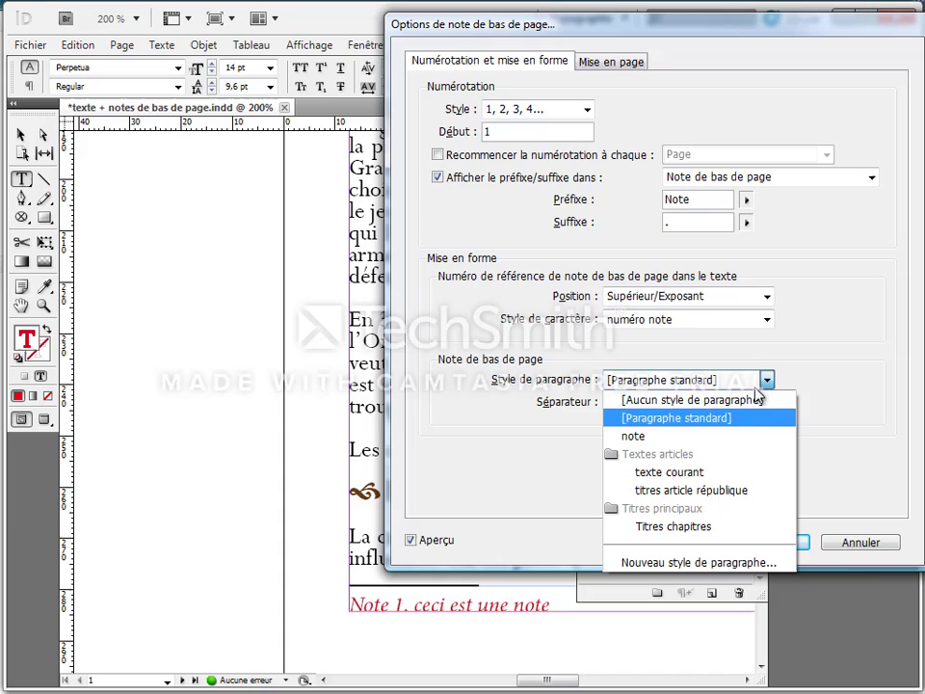
{"action": "left_click", "coordinate": [634, 438]}
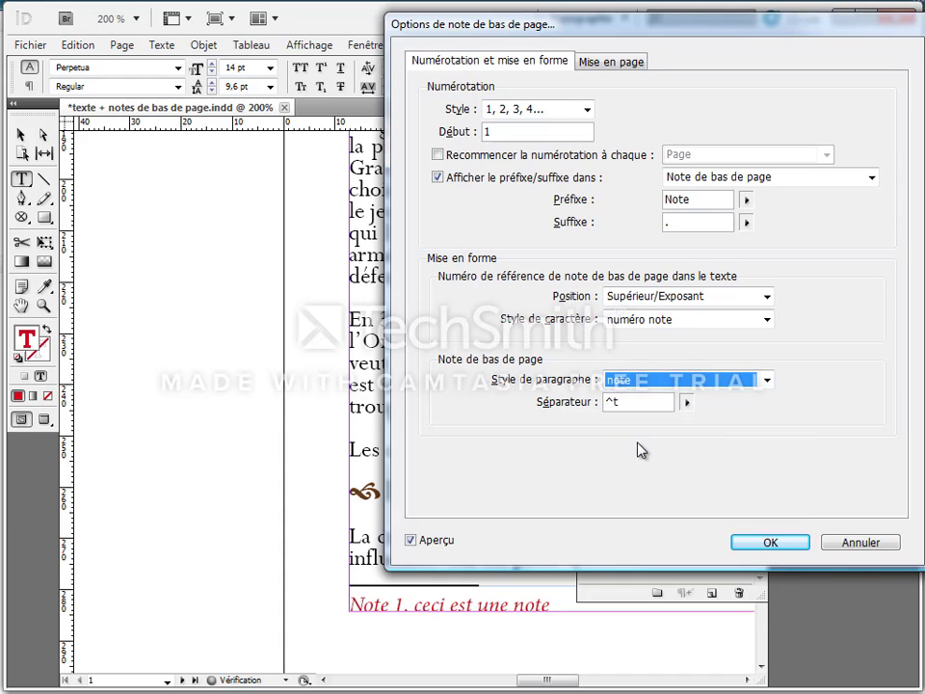
{"action": "left_click", "coordinate": [612, 64]}
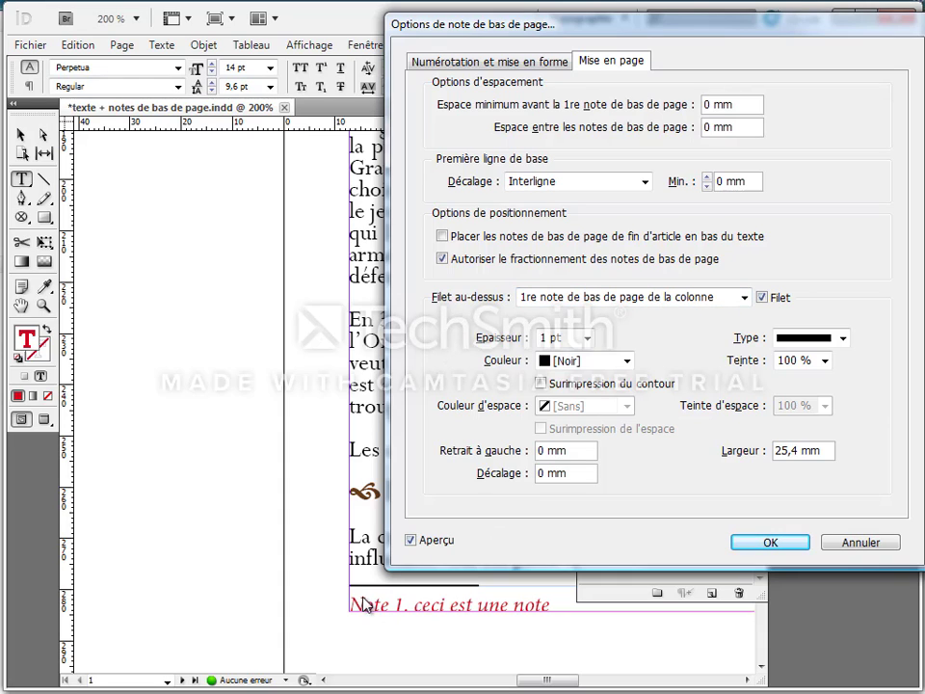
{"action": "left_click", "coordinate": [586, 338]}
{"action": "left_click", "coordinate": [563, 443]}
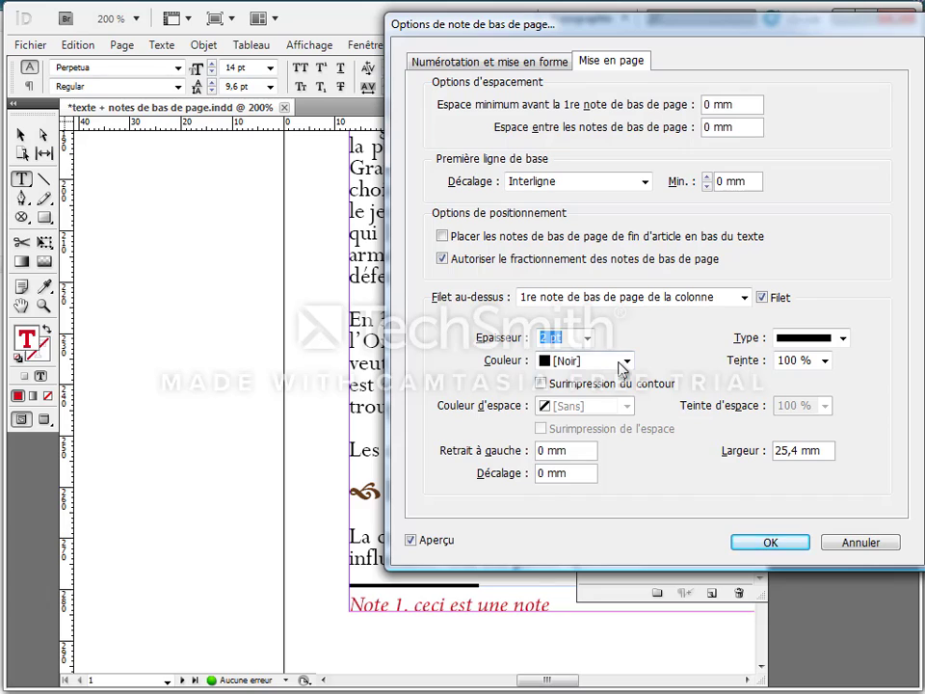
{"action": "left_click", "coordinate": [626, 361]}
{"action": "left_click", "coordinate": [584, 510]}
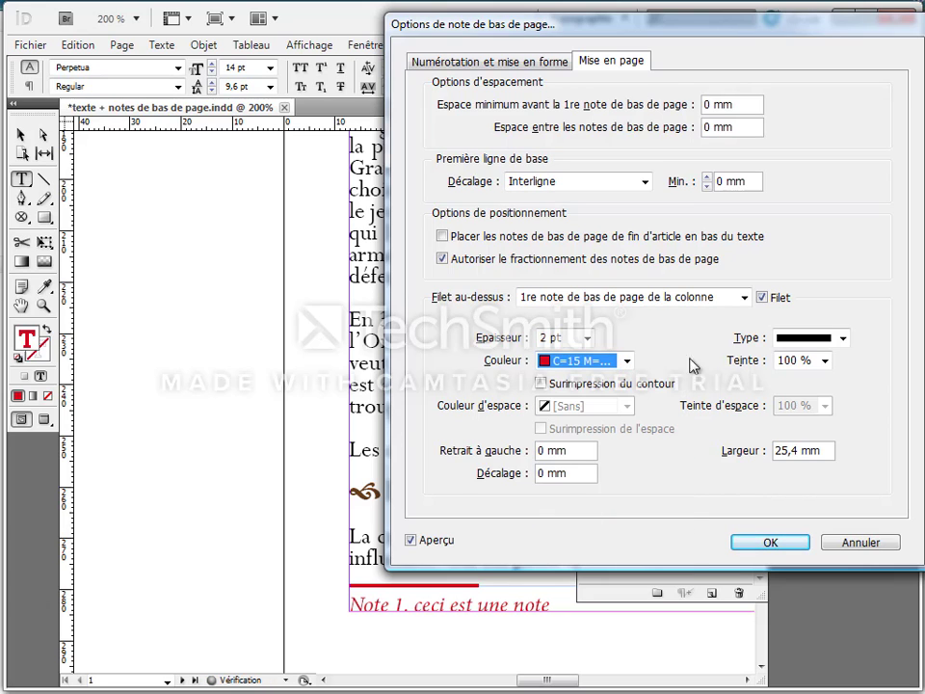
Set the width of the rule above the footnotes to 100 mm and accept the footnote options.
{"action": "double_click", "coordinate": [541, 450]}
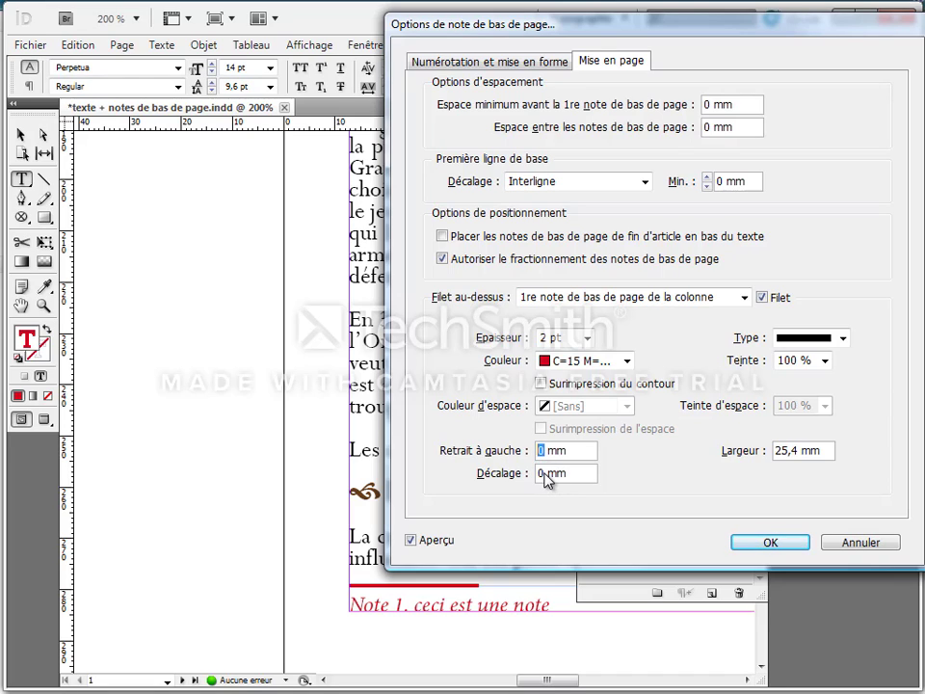
{"action": "double_click", "coordinate": [796, 452]}
{"action": "type", "text": "100"}
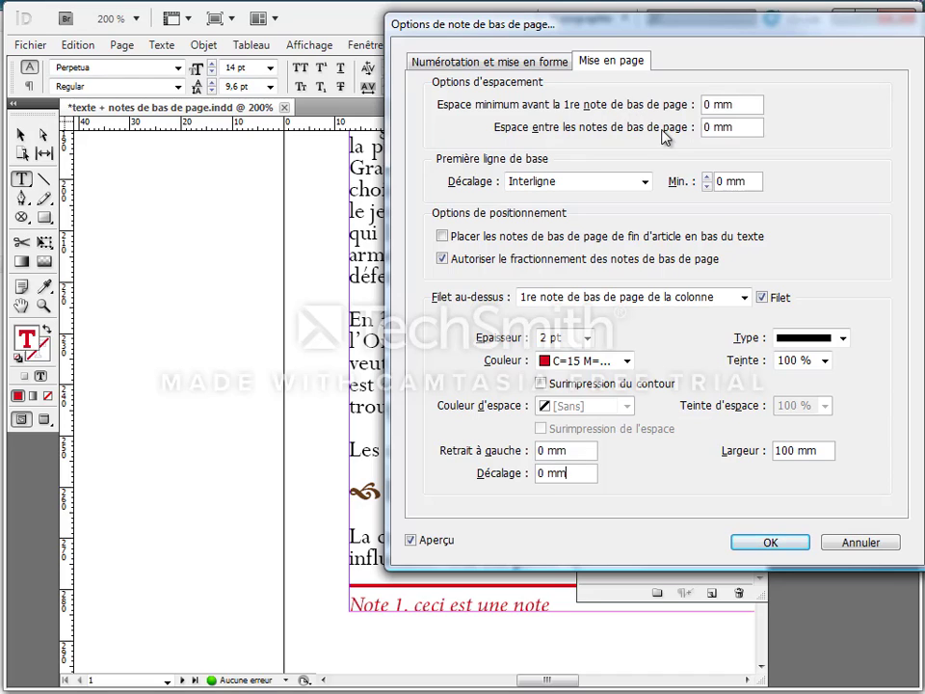
{"action": "double_click", "coordinate": [706, 127]}
{"action": "left_click", "coordinate": [768, 542]}
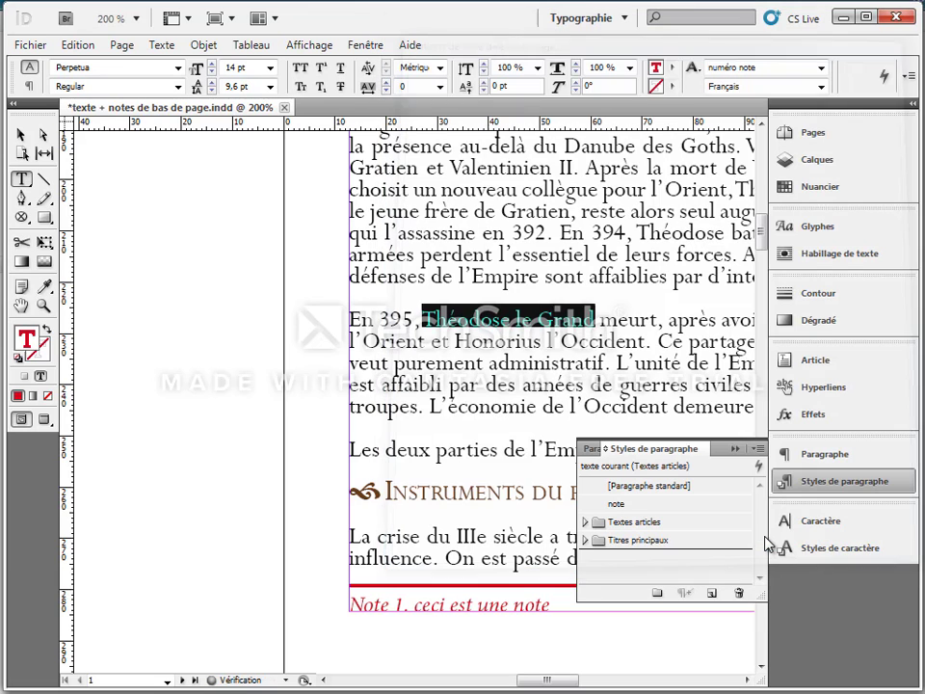
Recolour the words "Théodose le Grand" in the paragraph beginning "En 395" with the [Noir] swatch.
{"action": "left_click", "coordinate": [421, 318]}
{"action": "left_click_drag", "start_coordinate": [421, 319], "coordinate": [593, 321]}
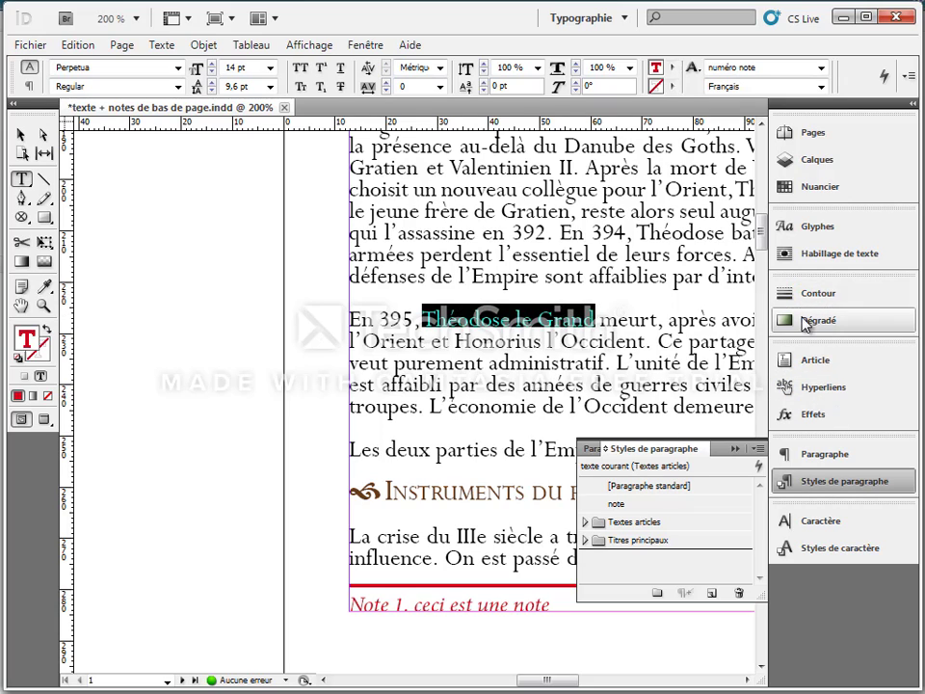
{"action": "left_click", "coordinate": [786, 186]}
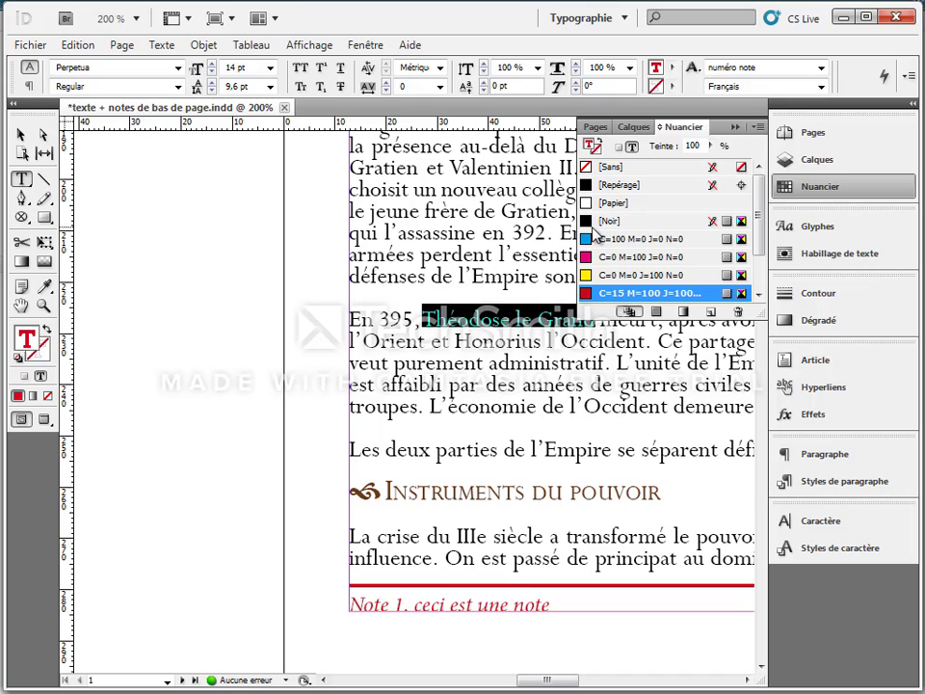
{"action": "left_click", "coordinate": [605, 220]}
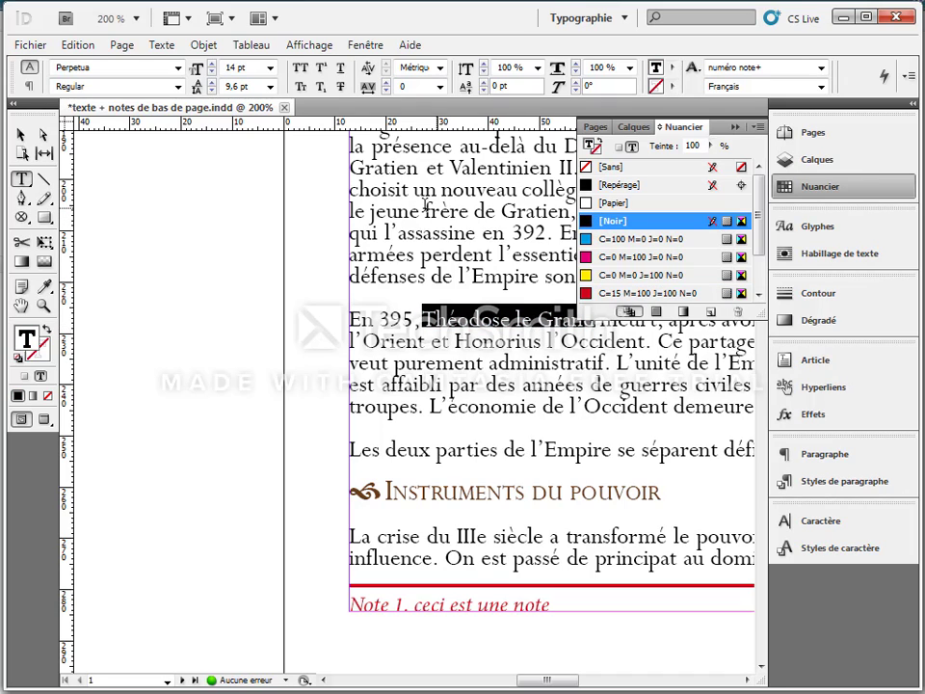
Insert a footnote after "Théodose le Grand" with the text "ceci une seonde note" and put the swatches away.
{"action": "left_click", "coordinate": [161, 45]}
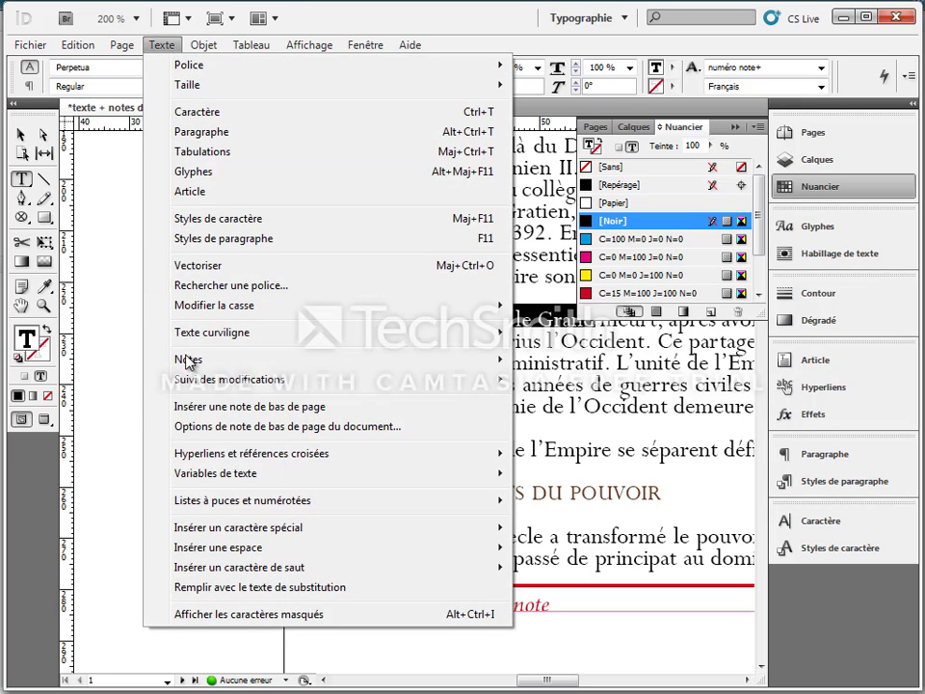
{"action": "left_click", "coordinate": [149, 408]}
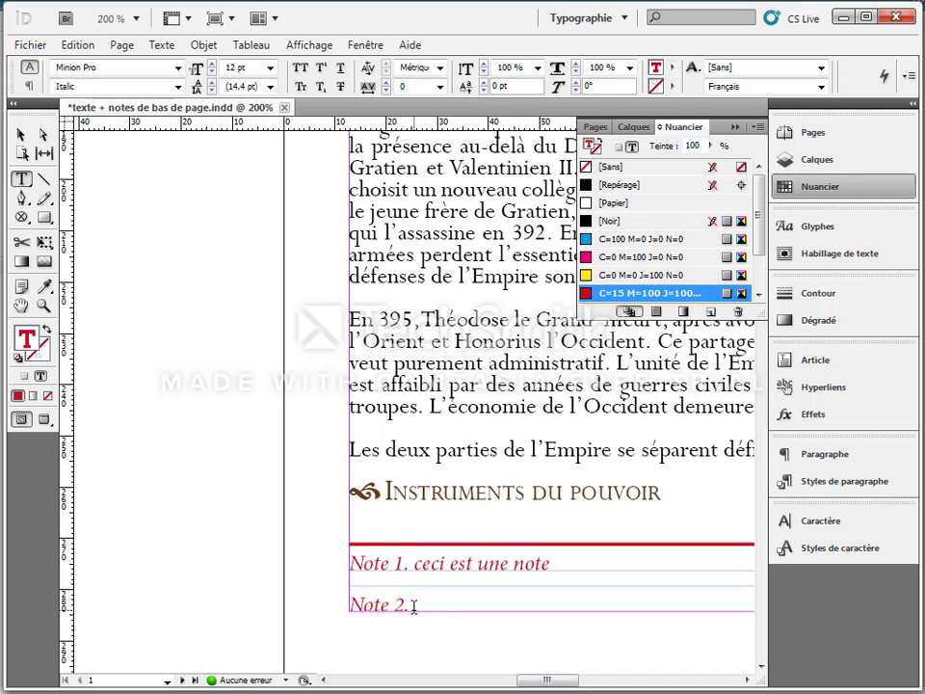
{"action": "type", "text": "ceci une seonde note"}
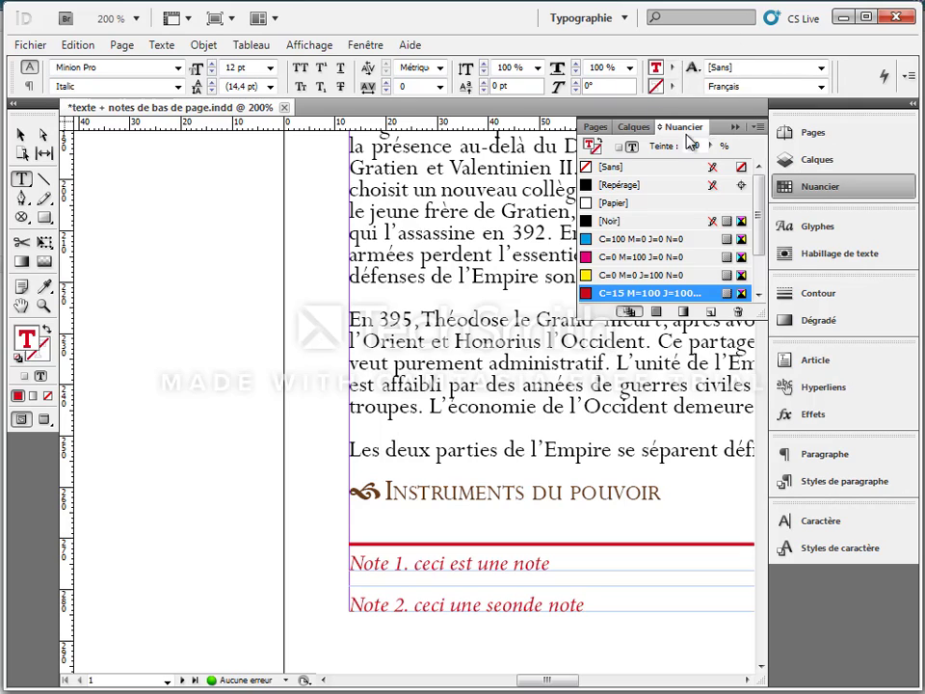
{"action": "left_click", "coordinate": [735, 127]}
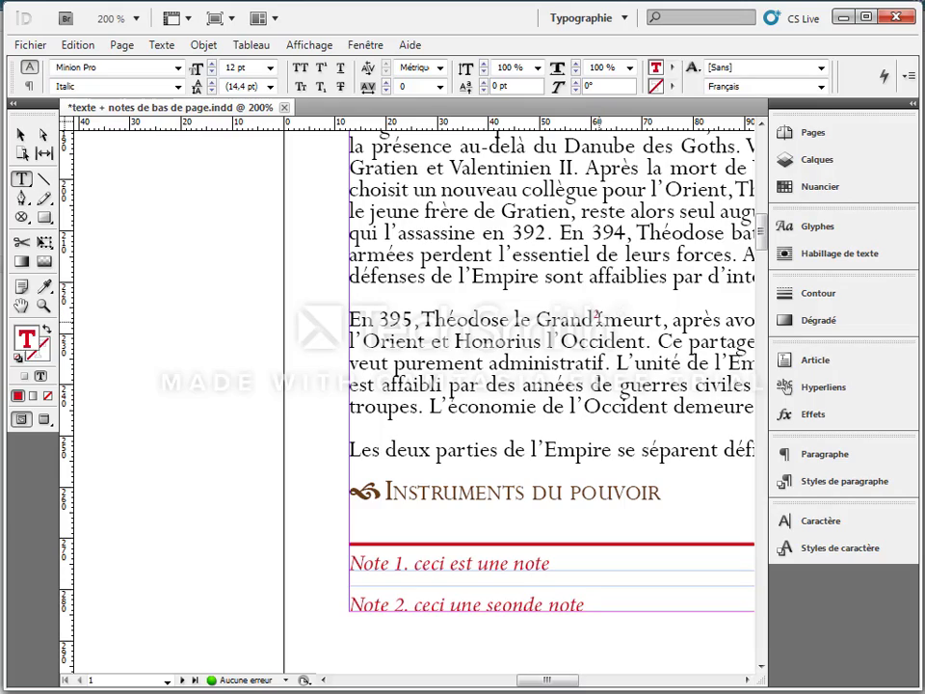
Check the footnote reference after "Constantin" and correct "seonde" to "seconde" in the second footnote.
{"action": "mouse_move", "coordinate": [762, 229]}
{"action": "left_mouse_down"}
{"action": "mouse_move", "coordinate": [763, 175]}
{"action": "mouse_move", "coordinate": [763, 212]}
{"action": "left_mouse_up"}
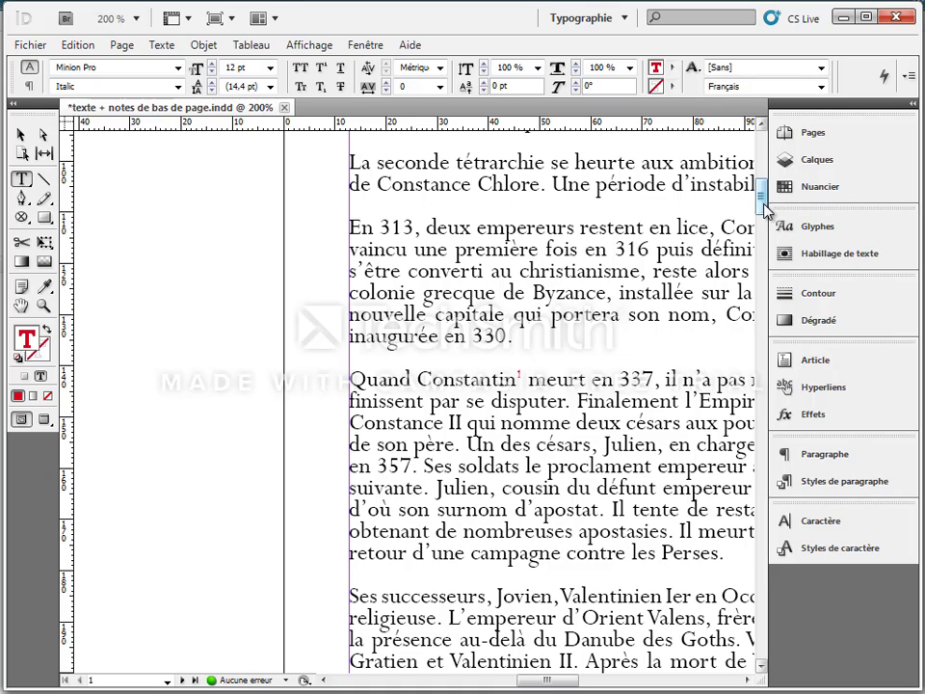
{"action": "left_click_drag", "start_coordinate": [763, 197], "coordinate": [763, 243]}
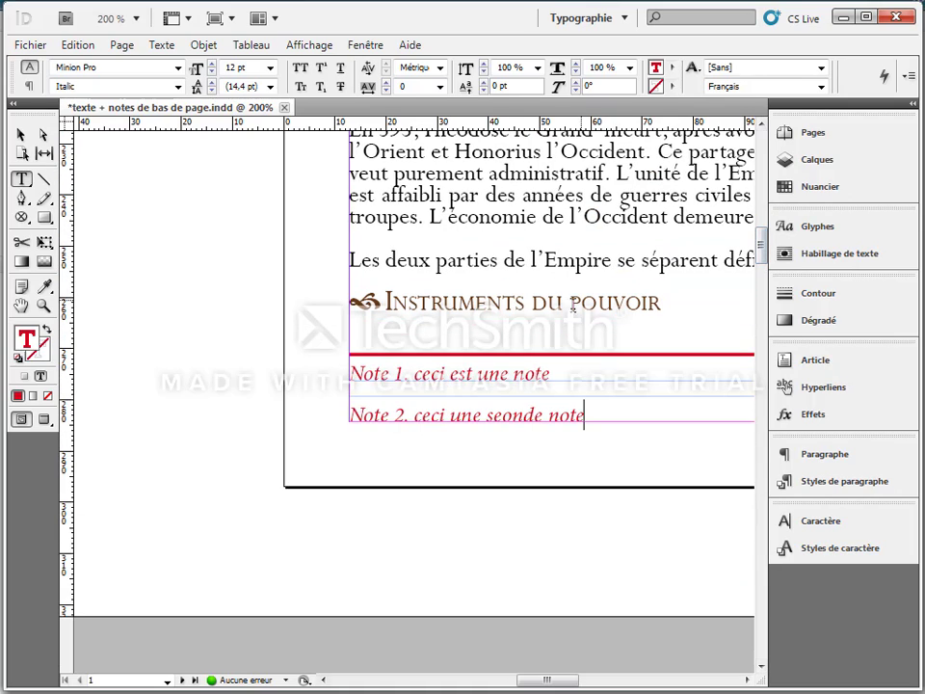
{"action": "left_click", "coordinate": [502, 416]}
{"action": "type", "text": "c"}
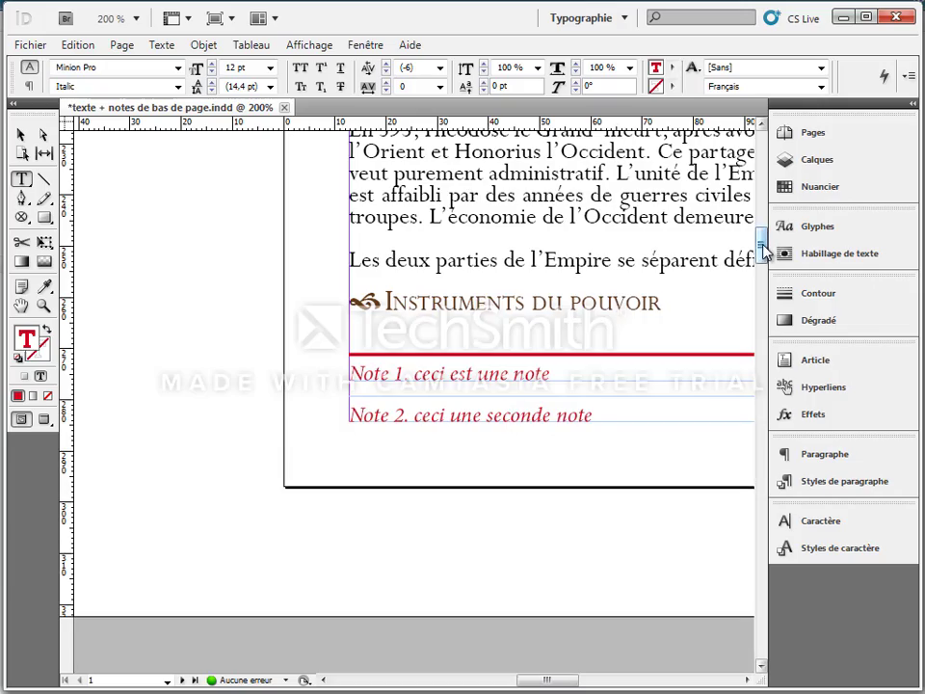
Delete the second footnote by removing its reference number after "Théodose le Grand" in the body text.
{"action": "left_click_drag", "start_coordinate": [761, 248], "coordinate": [782, 234]}
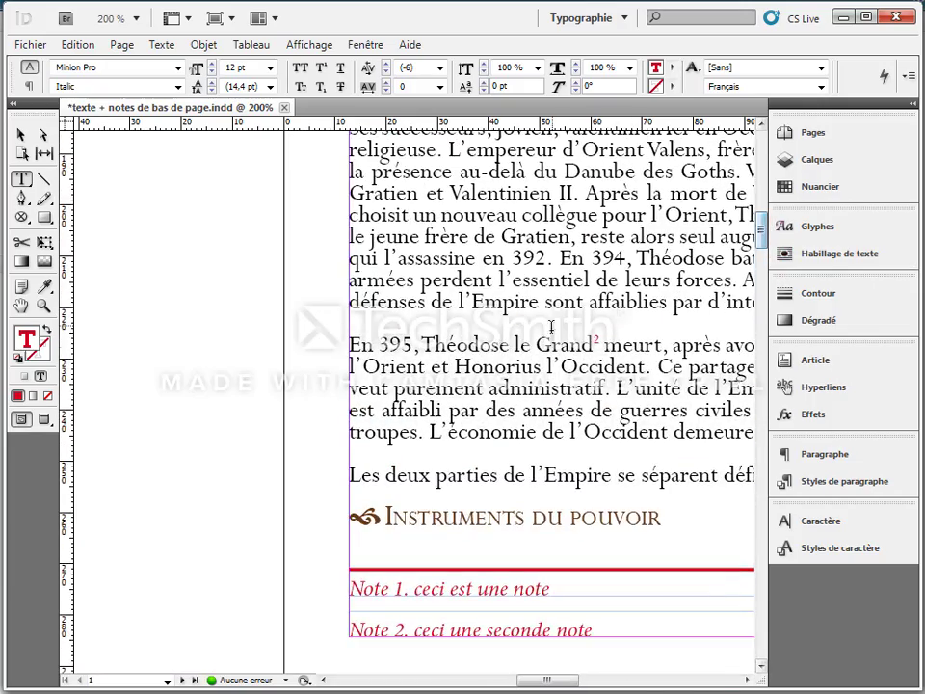
{"action": "left_click", "coordinate": [600, 343]}
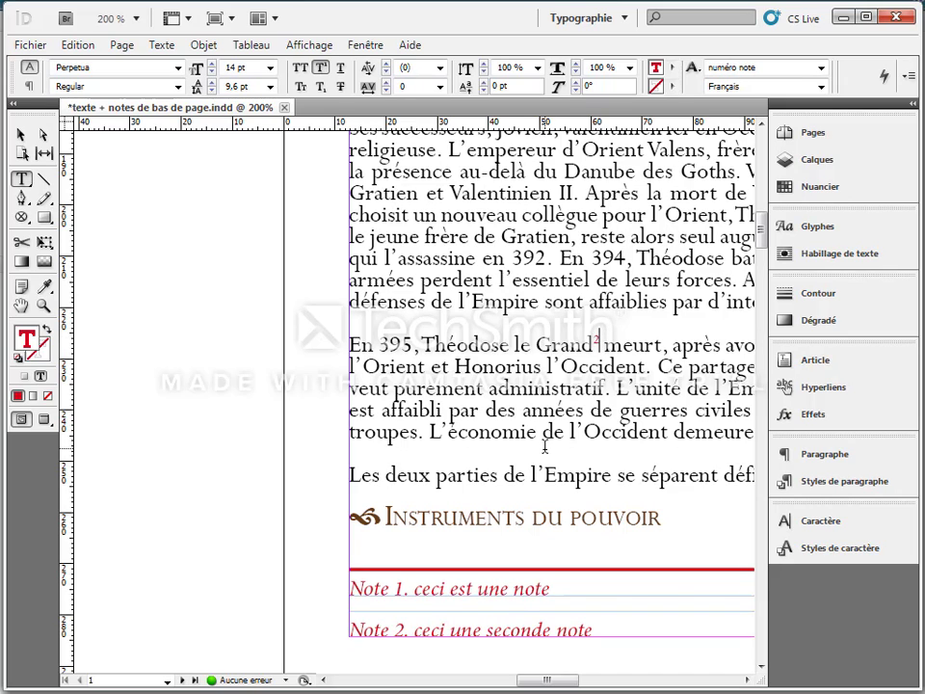
{"action": "key", "text": "BackSpace"}
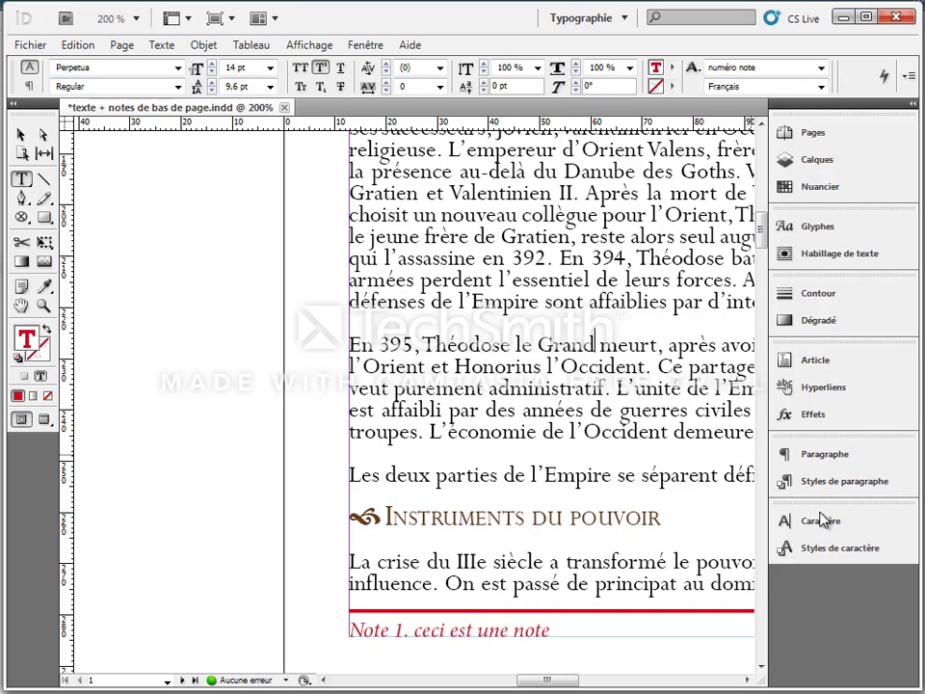